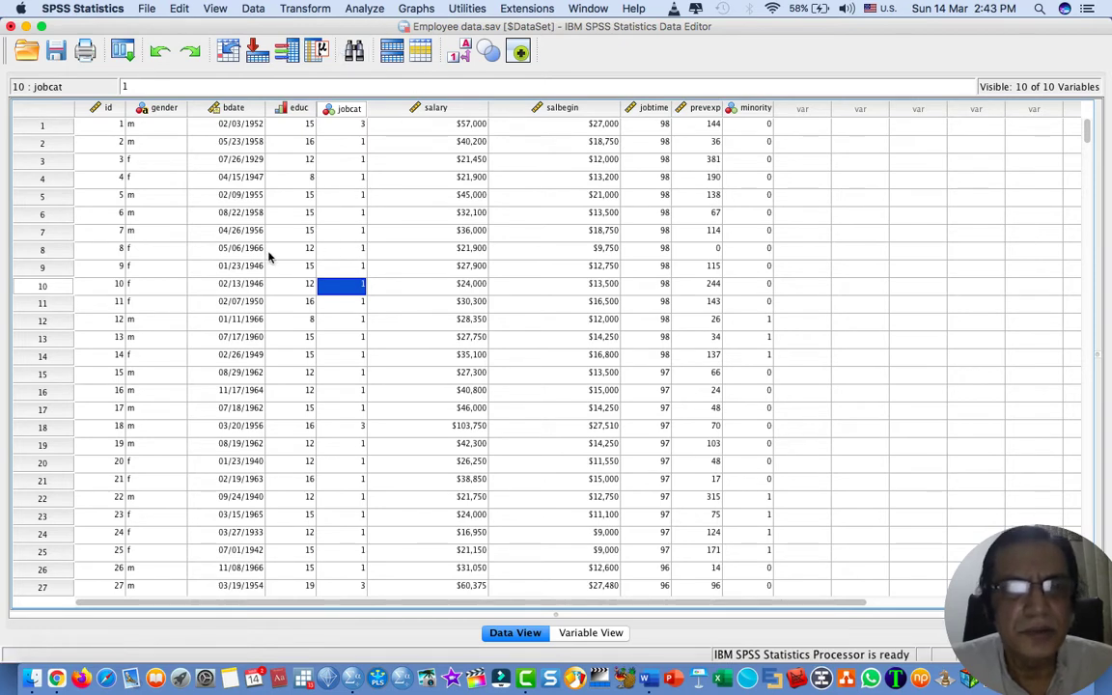
Build a custom table with gender and educ as stacked row variables and bdate as the column variable
click(232, 249)
click(246, 110)
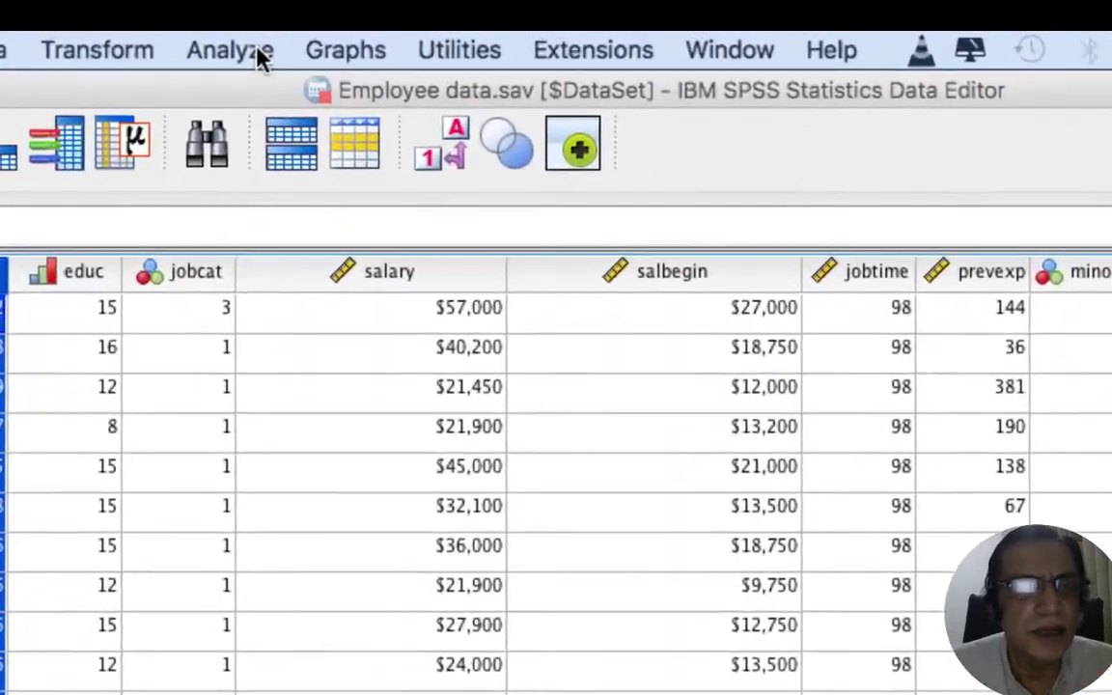
click(378, 11)
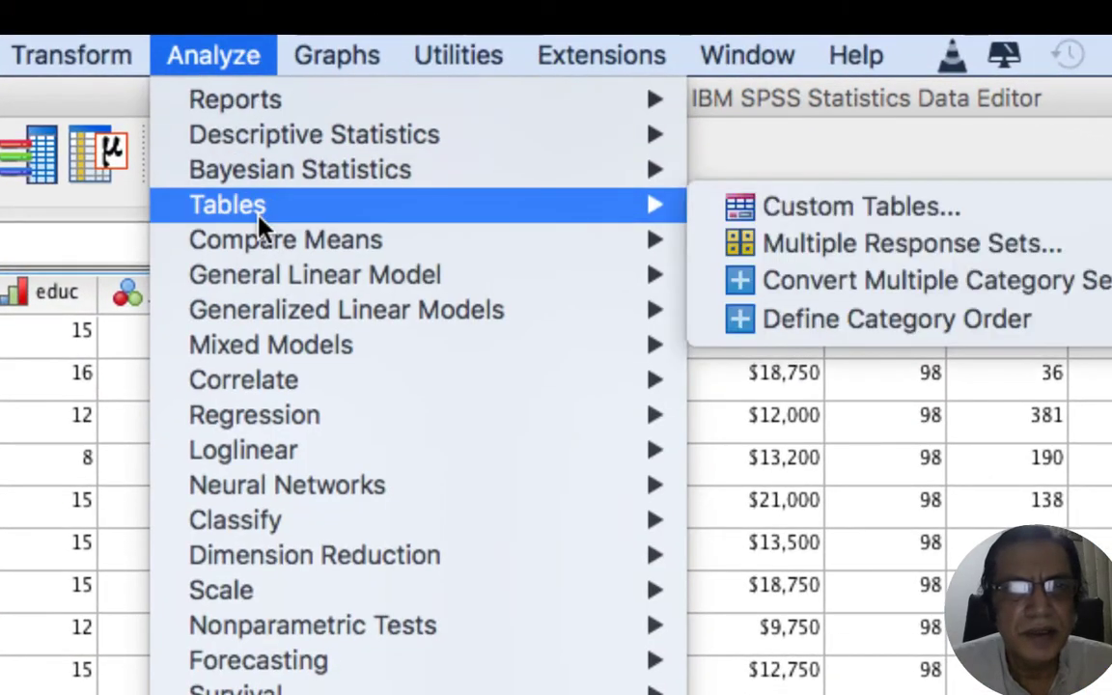
mouse_move(524, 190)
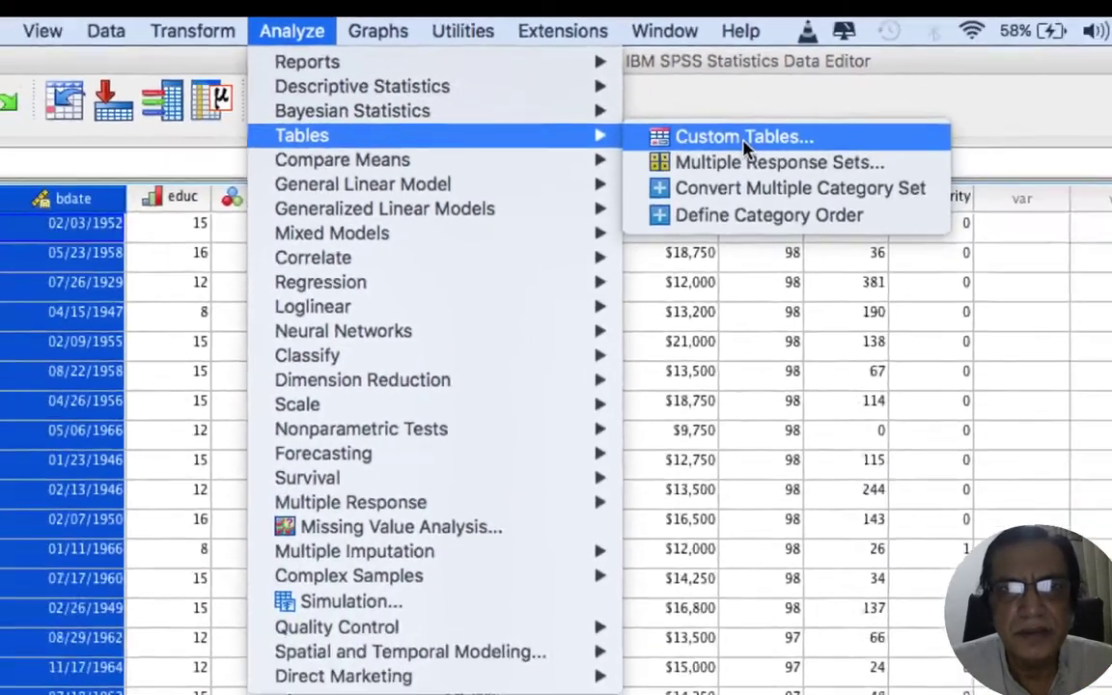
click(830, 205)
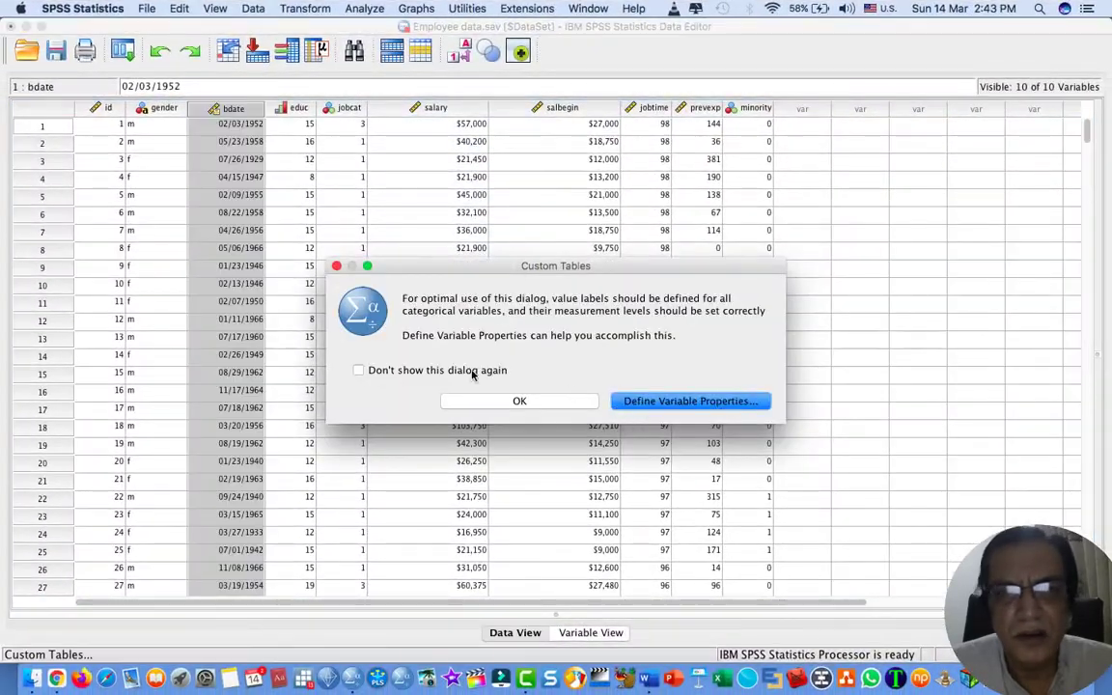
click(559, 404)
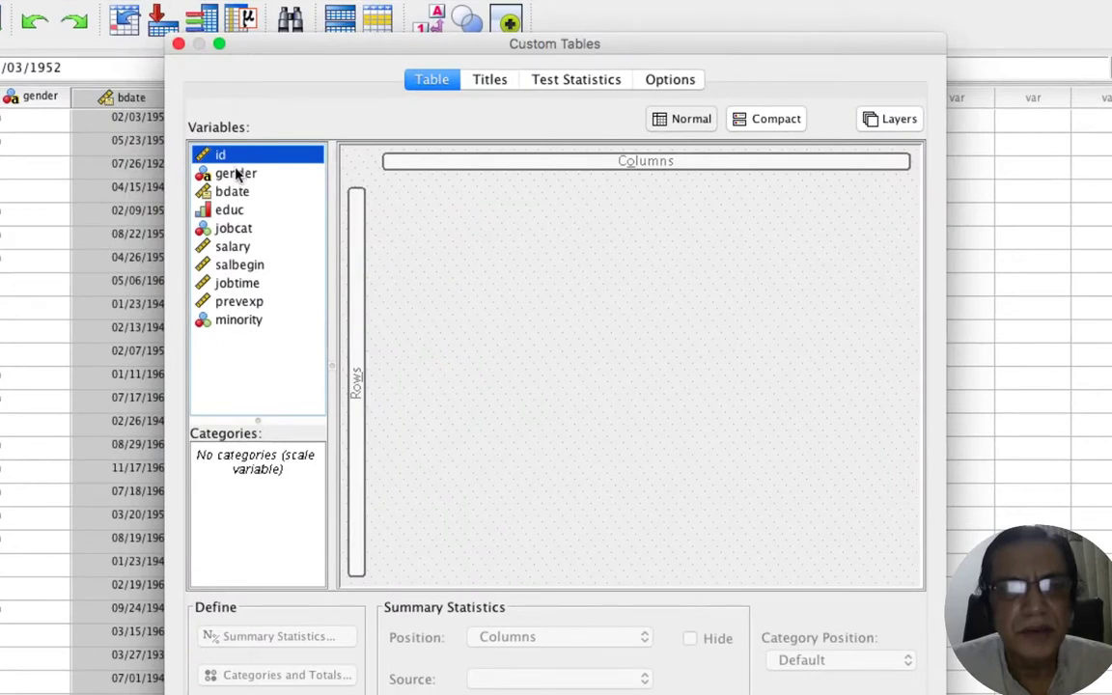
click(237, 172)
drag(238, 173, 355, 348)
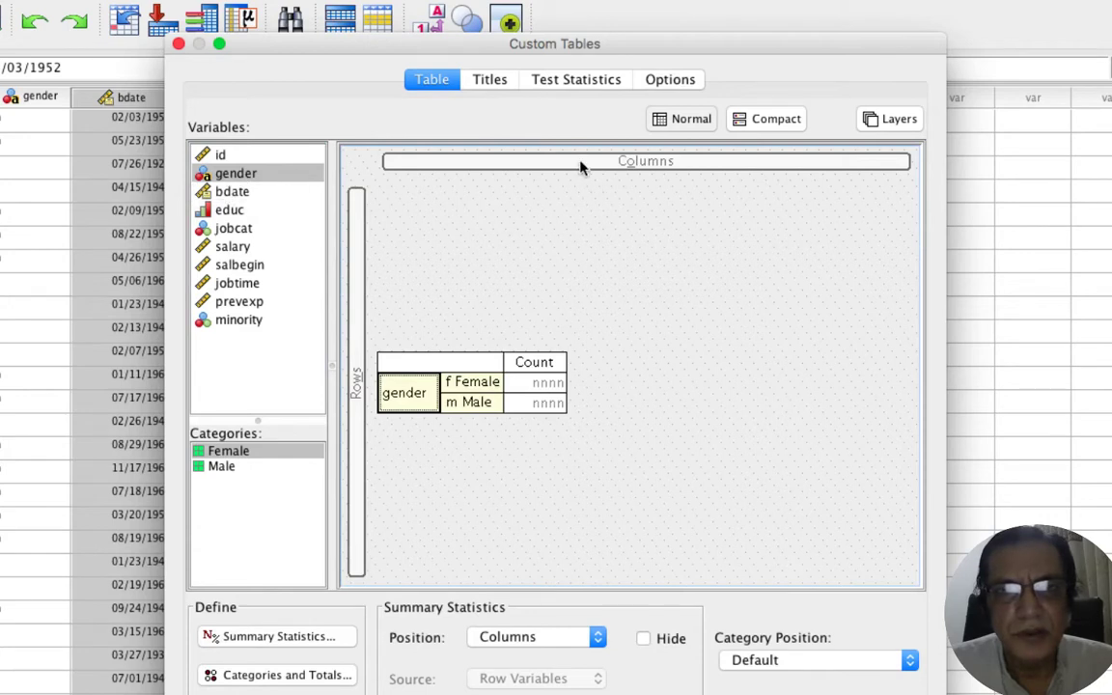
drag(203, 192, 537, 162)
drag(245, 210, 452, 211)
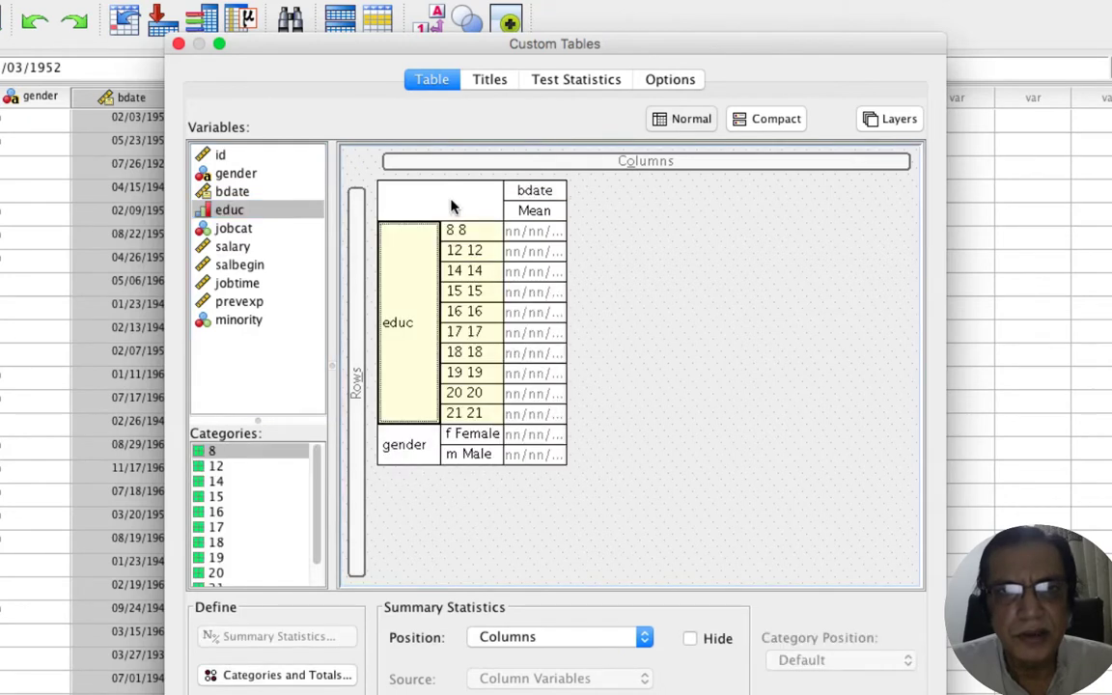
Nest the table's bdate column under jobcat and add prevexp beside bdate in each job category
click(220, 229)
drag(220, 231, 653, 164)
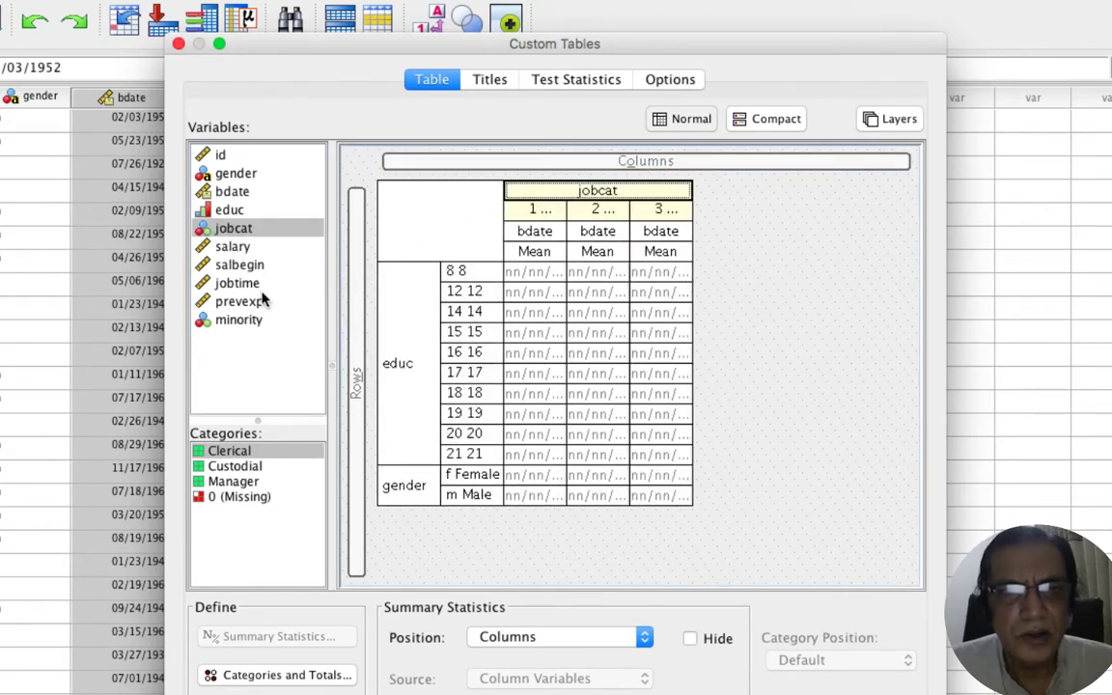
drag(239, 301, 695, 157)
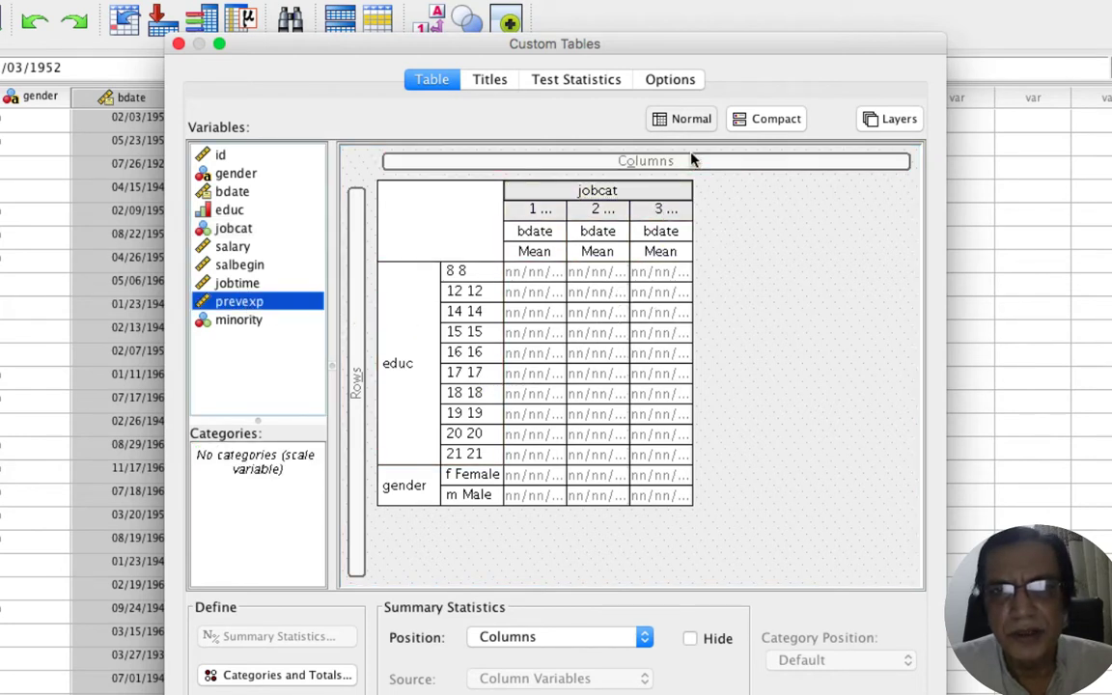
drag(219, 305, 698, 236)
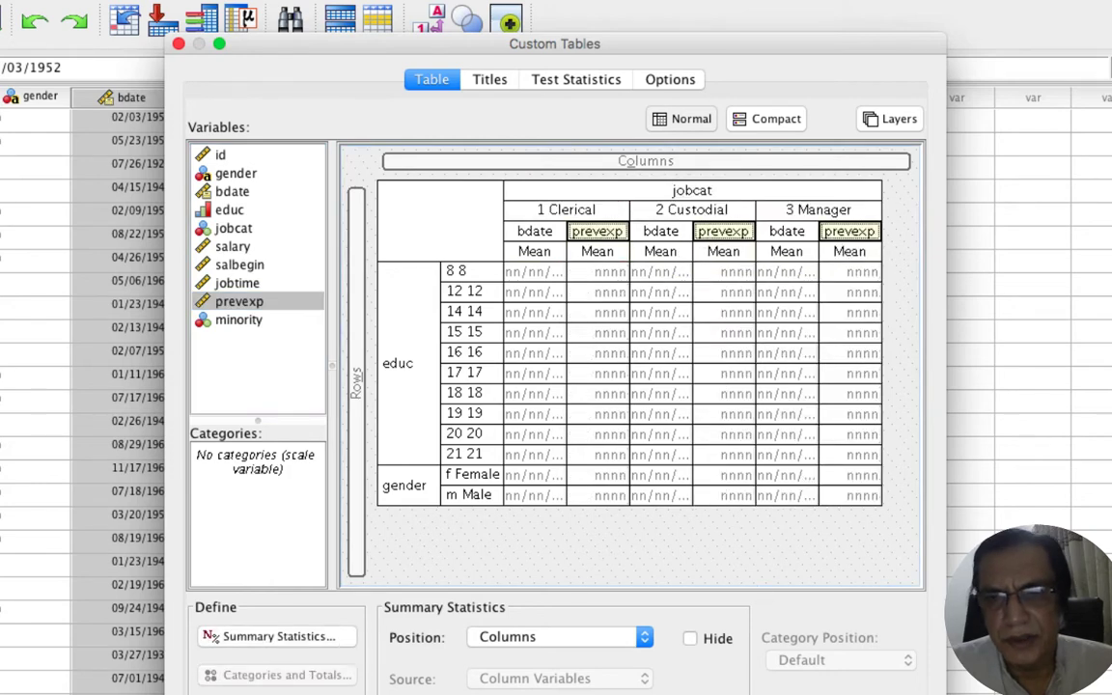
Check the summary statistics position and the statistics defined for prevexp, keep them as they are, and generate the custom table
click(641, 637)
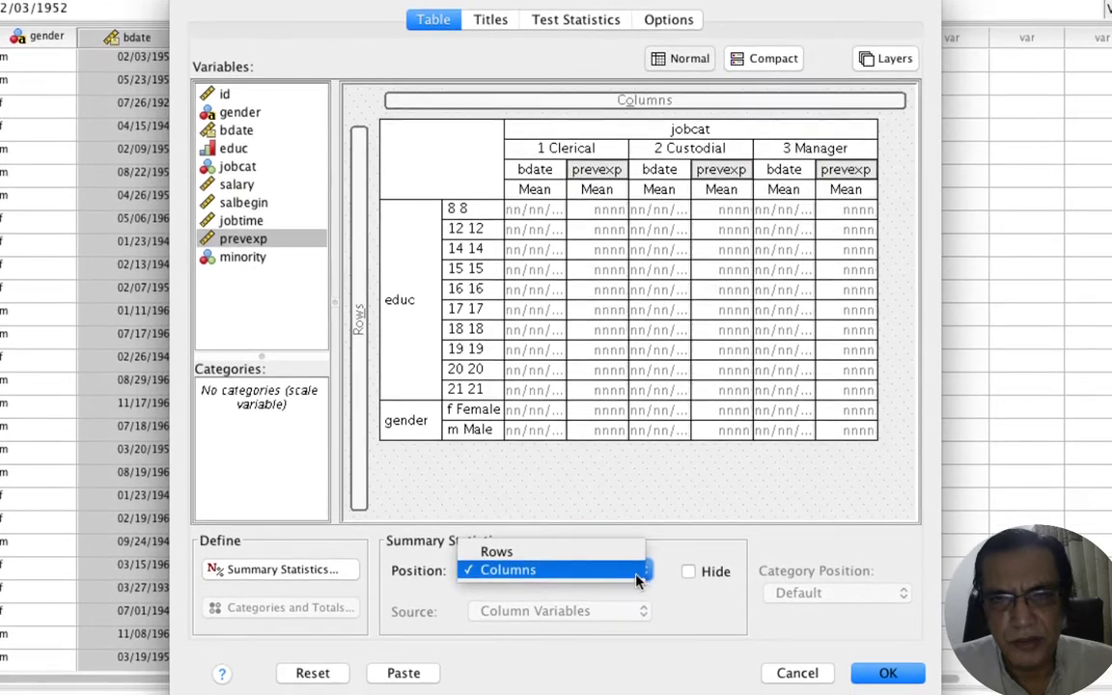
click(639, 594)
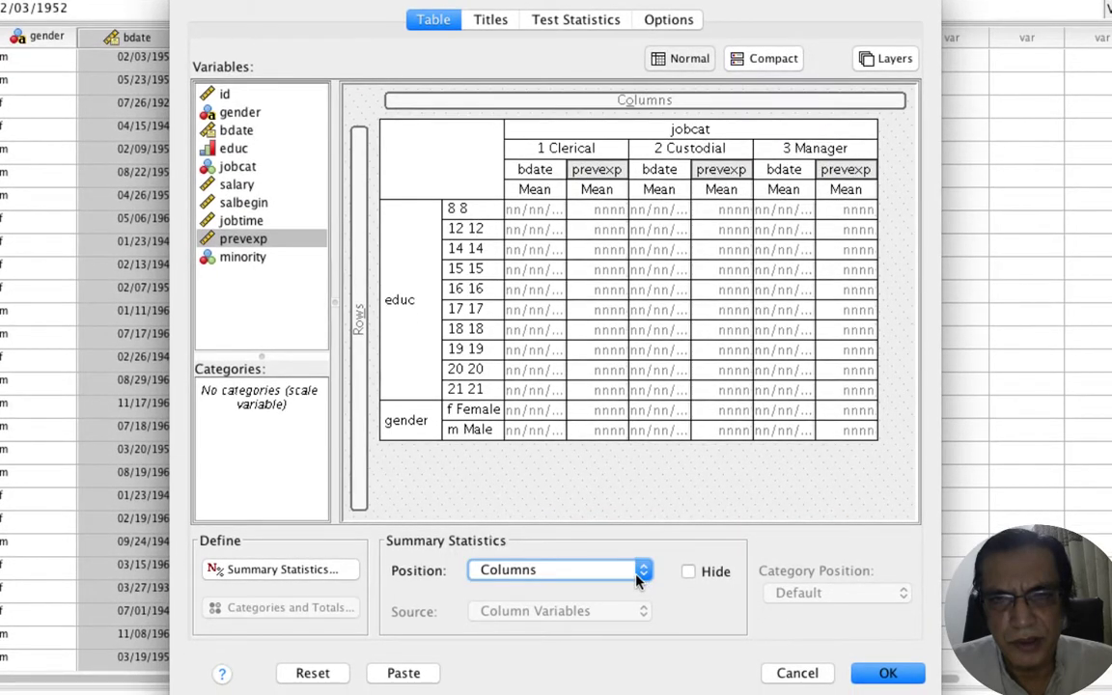
click(326, 572)
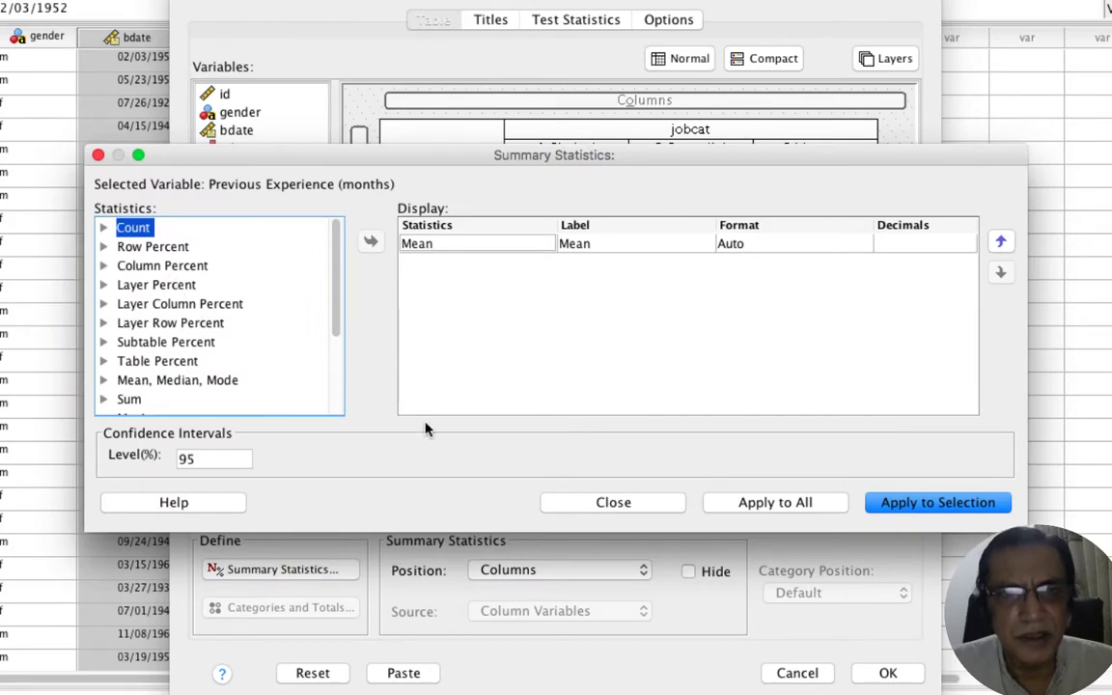
click(645, 508)
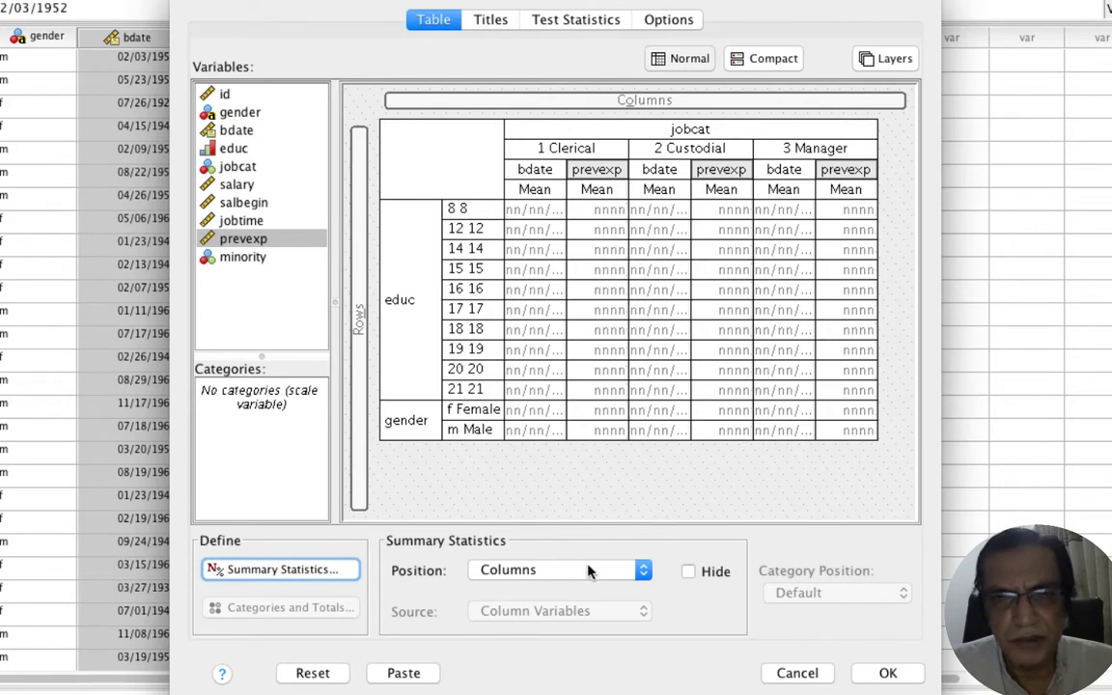
click(888, 673)
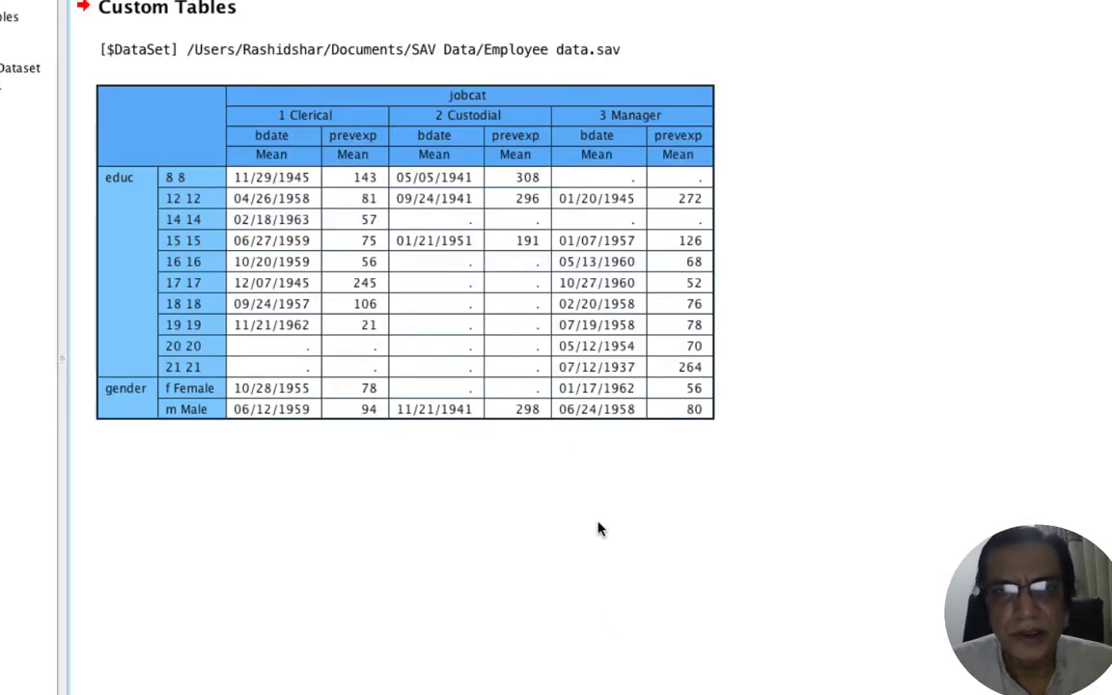
Inspect the custom table in the output, and close the output viewer without saving its contents
click(189, 237)
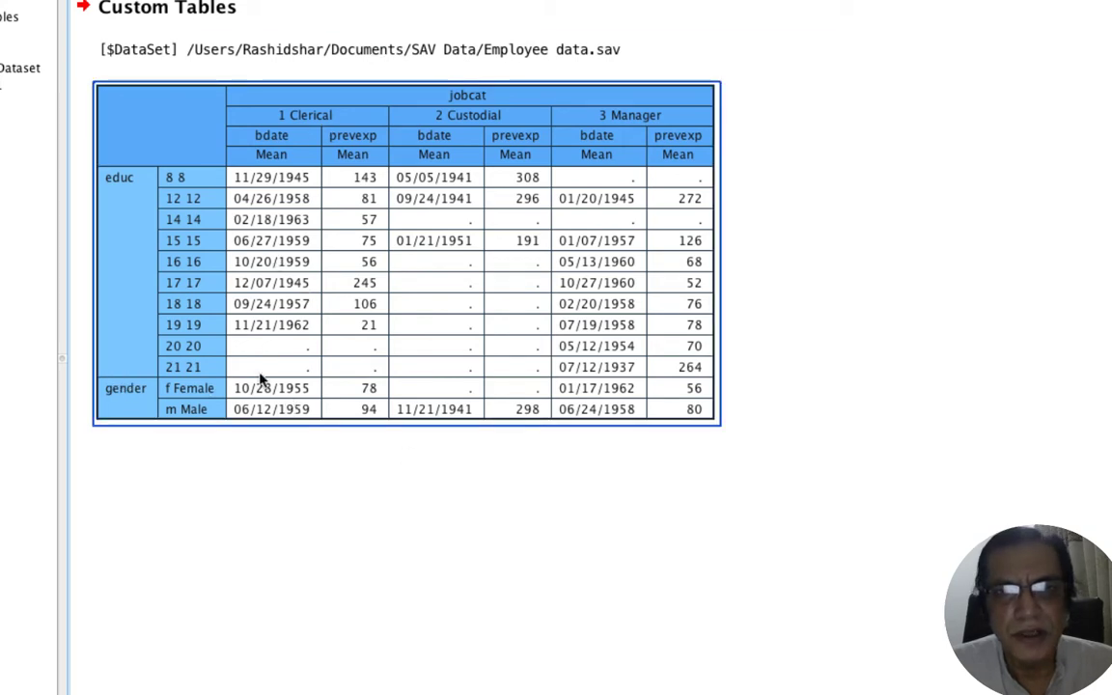
click(450, 279)
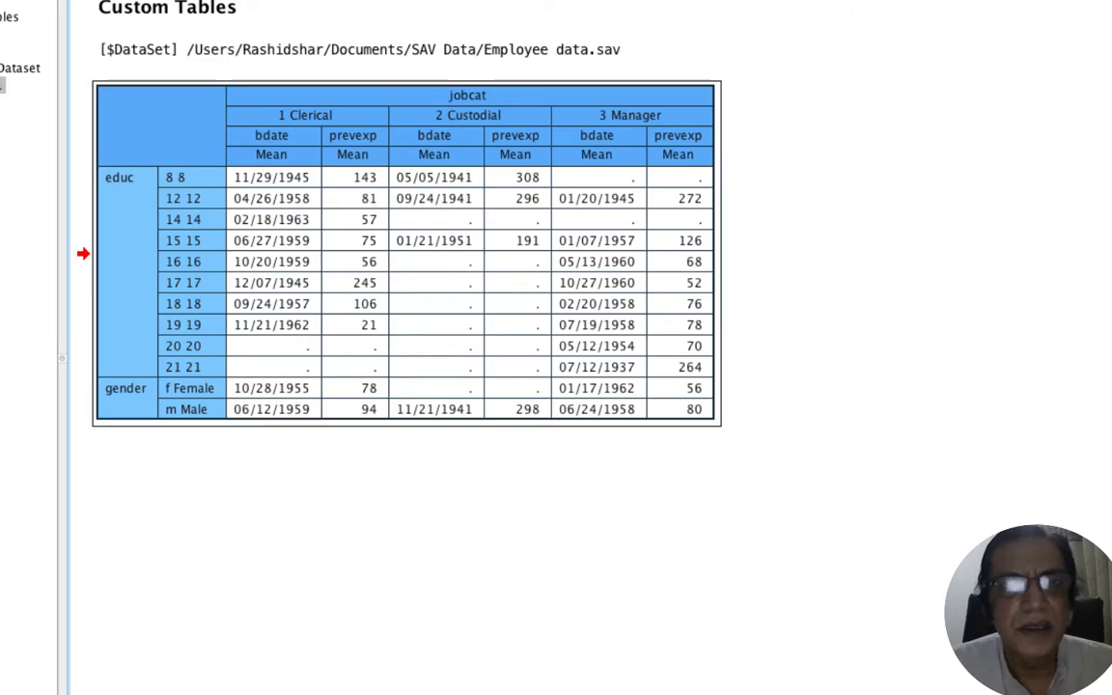
key(super+w)
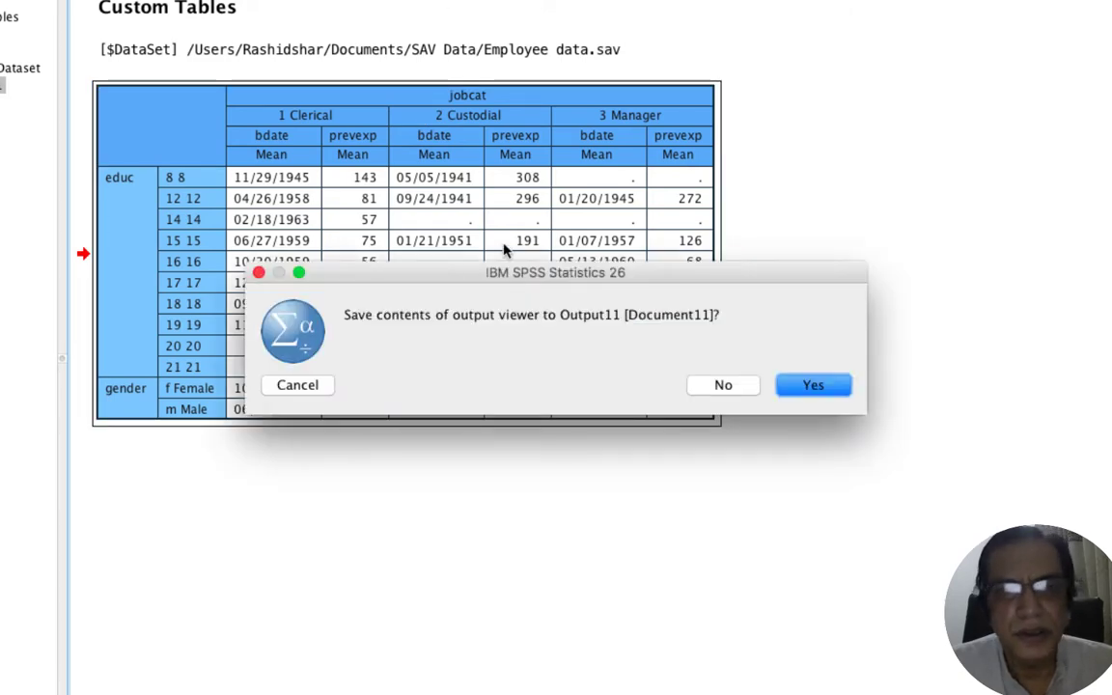
click(723, 385)
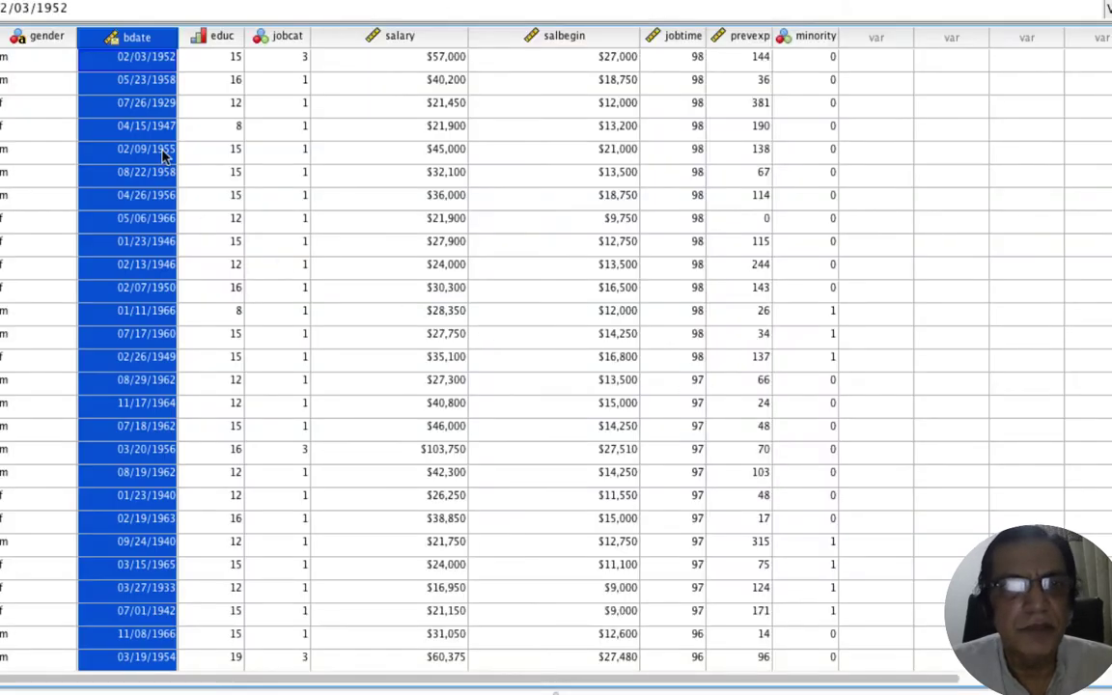
Review the bdate column in the data and examine the variable definitions in Variable View
click(145, 149)
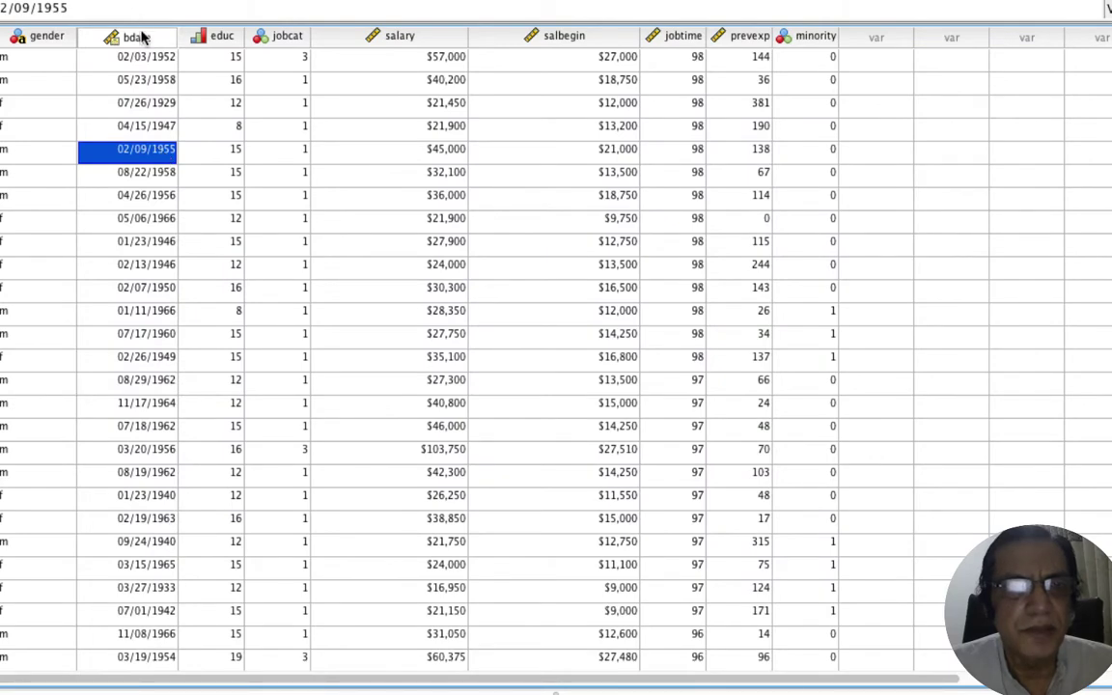
click(145, 56)
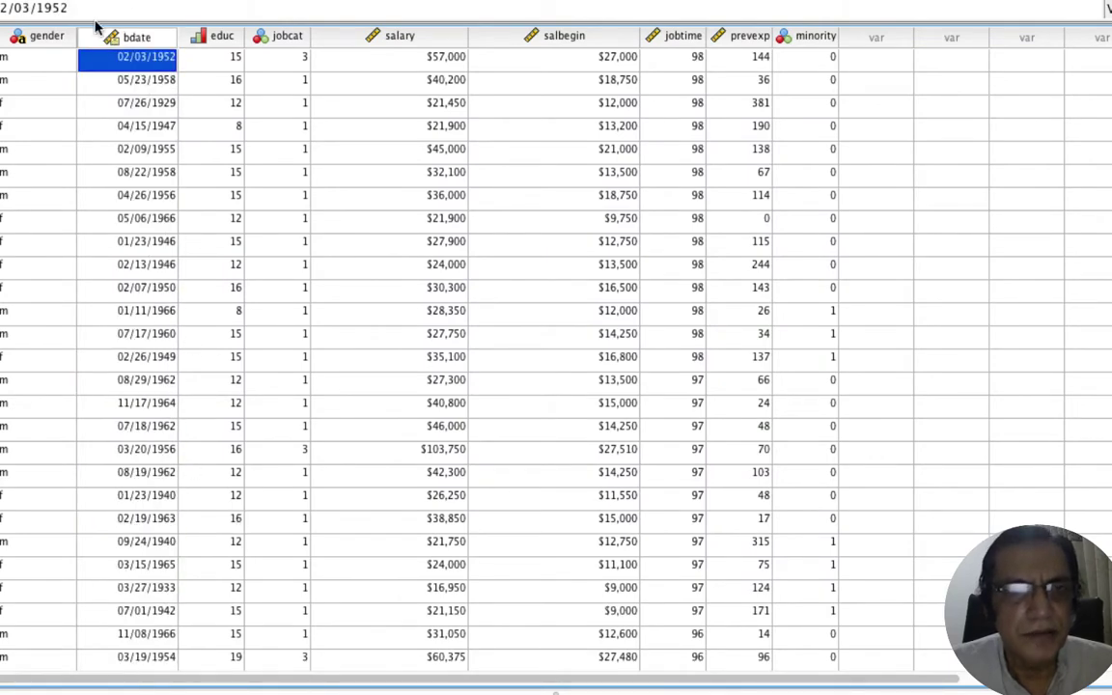
click(148, 37)
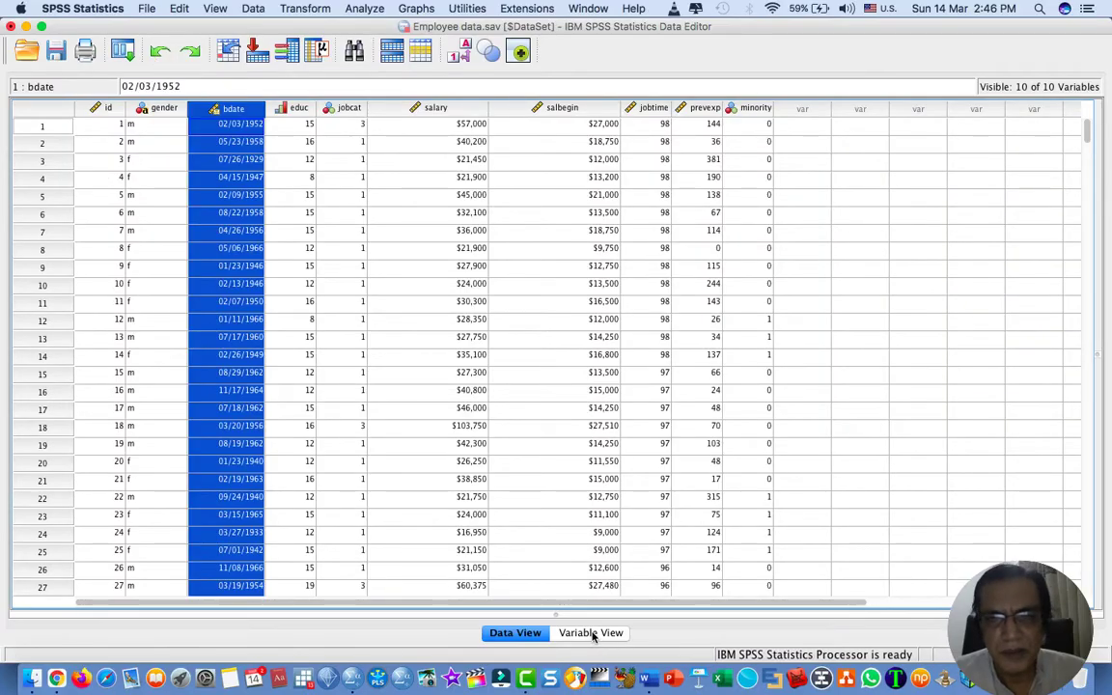
click(593, 634)
click(130, 257)
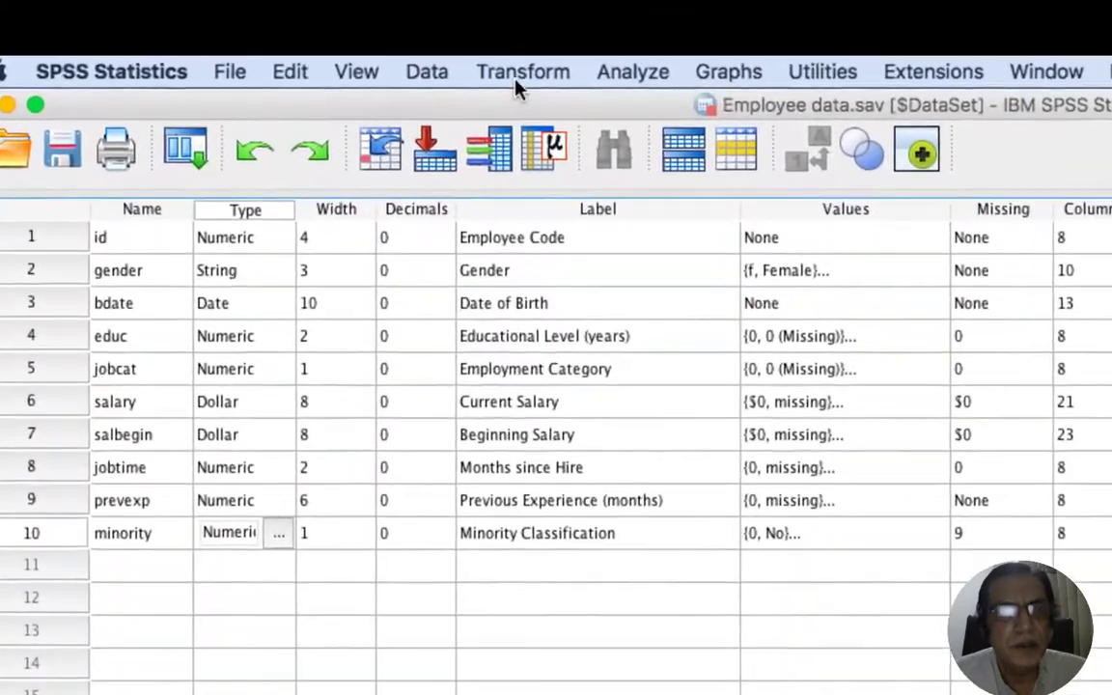
Set up a Date and Time Wizard calculation that adds a duration constant of 60 years to bdate
click(519, 73)
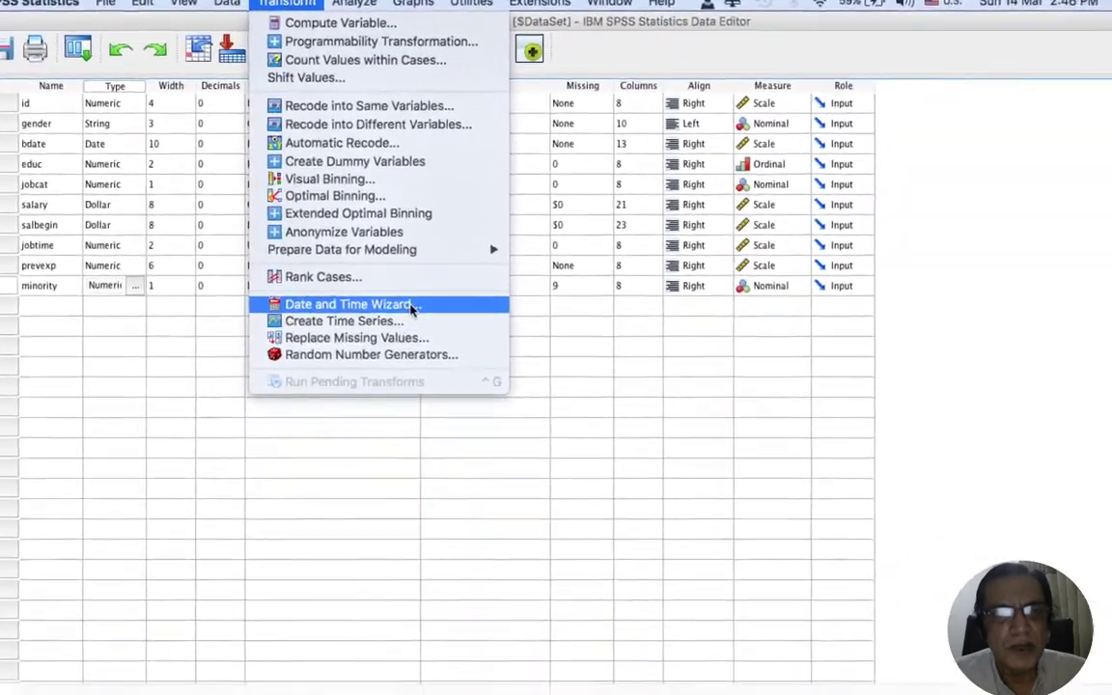
click(412, 307)
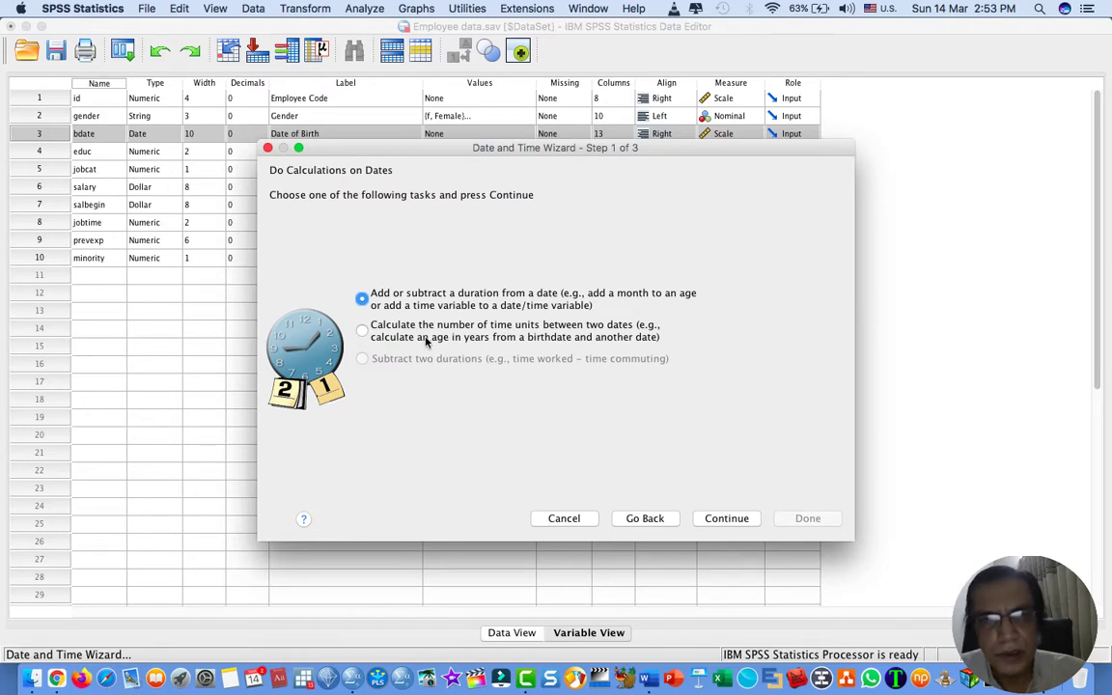
click(723, 518)
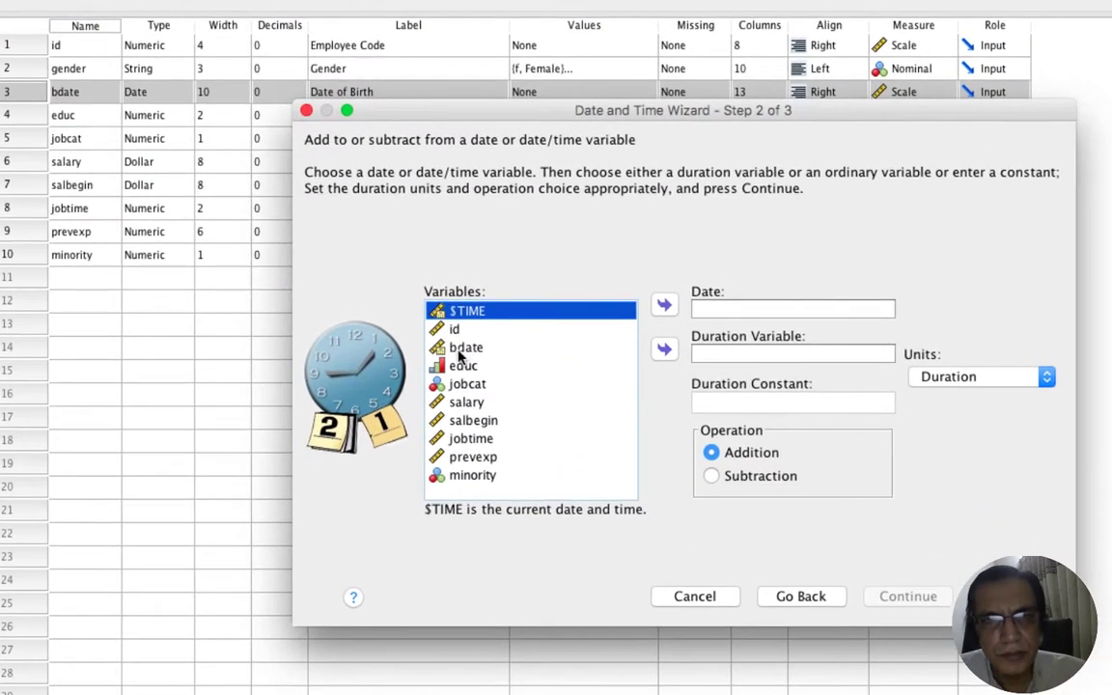
drag(449, 343, 720, 311)
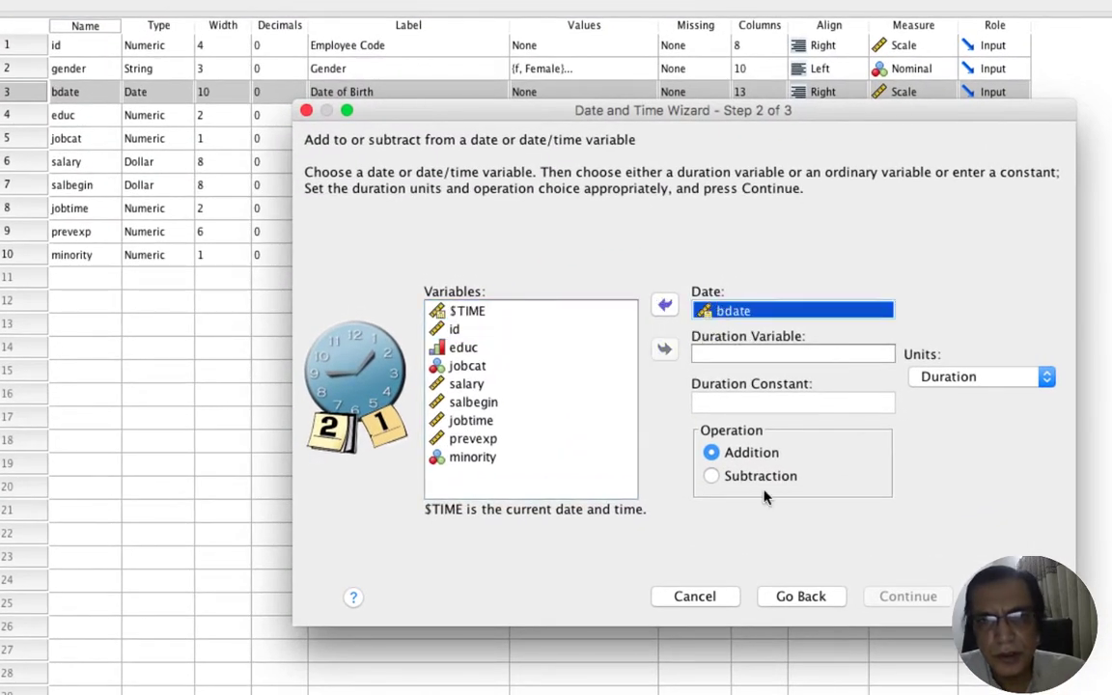
click(732, 402)
text(60)
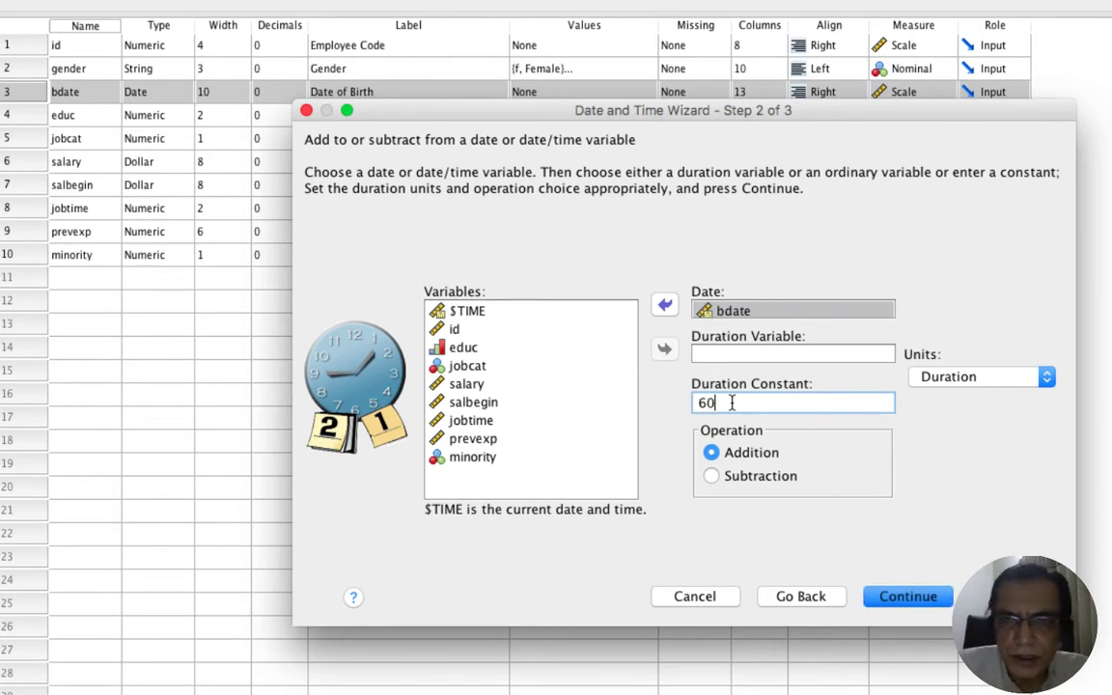
click(1044, 377)
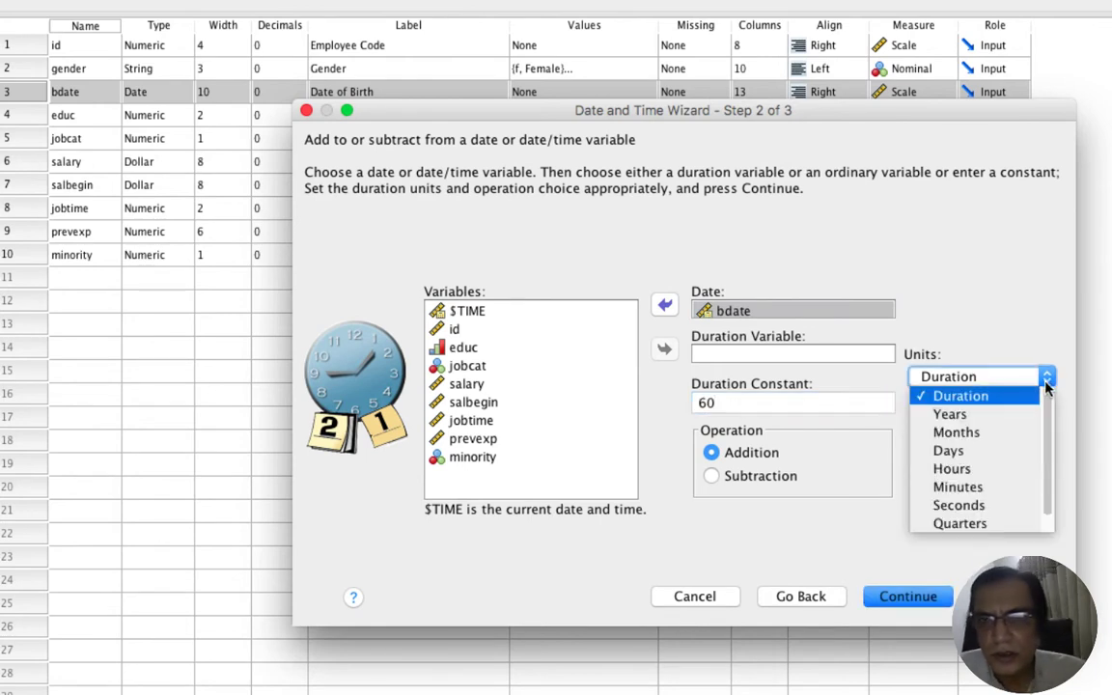
click(1018, 421)
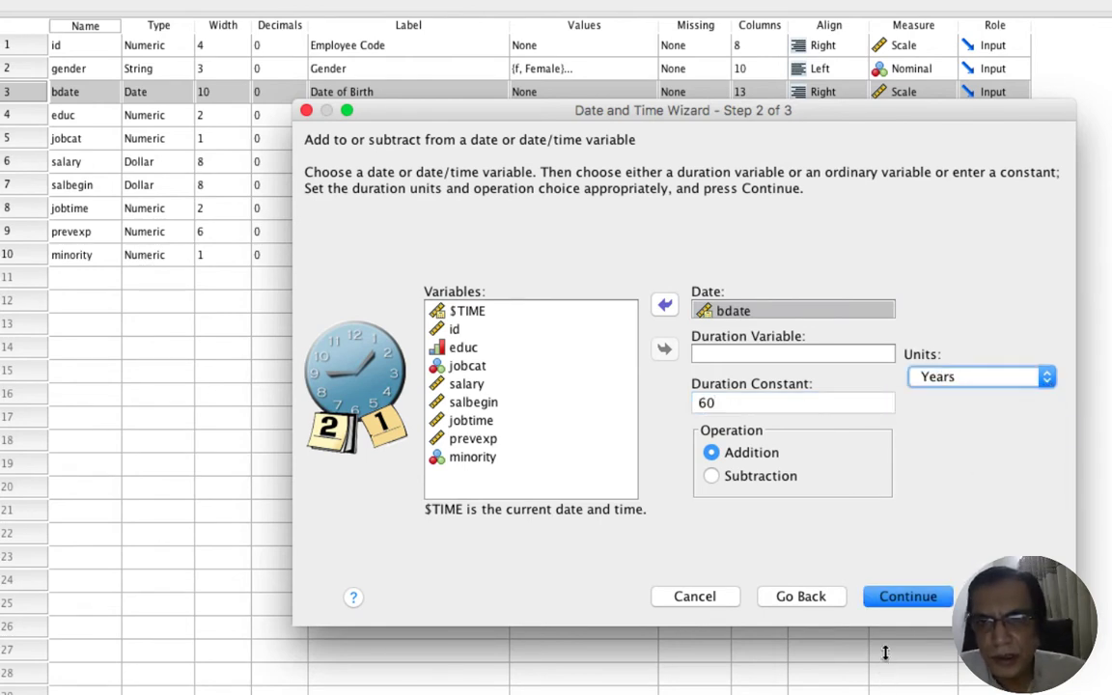
click(908, 597)
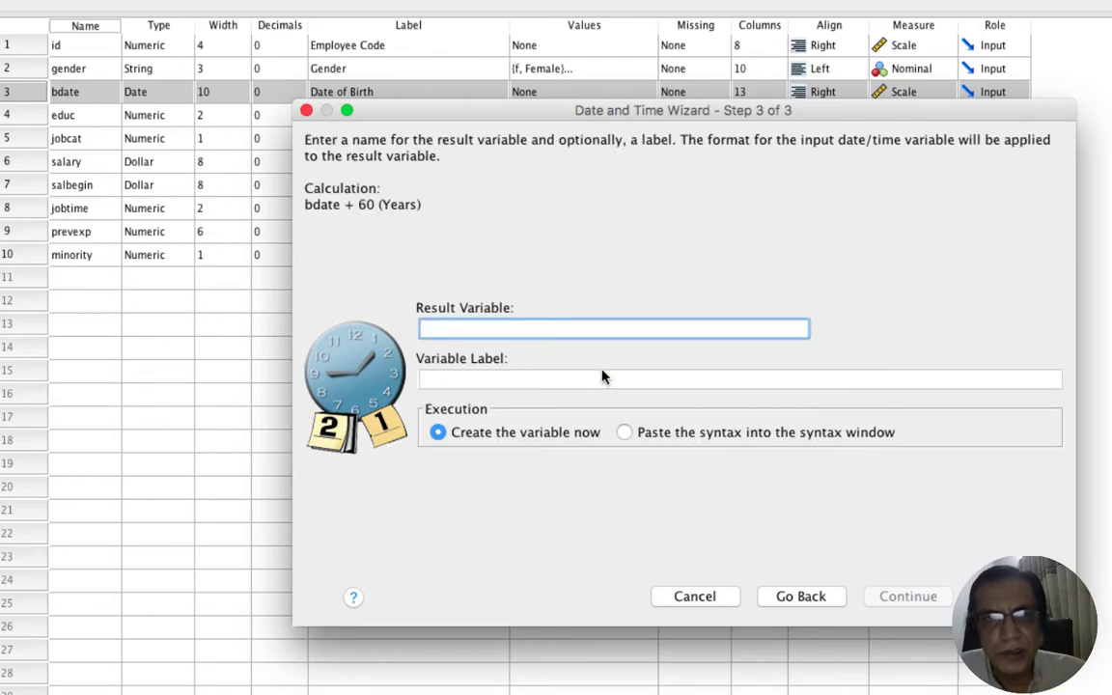
Name the result variable Date_of_Retirement and create it directly in the dataset
text(Dat)
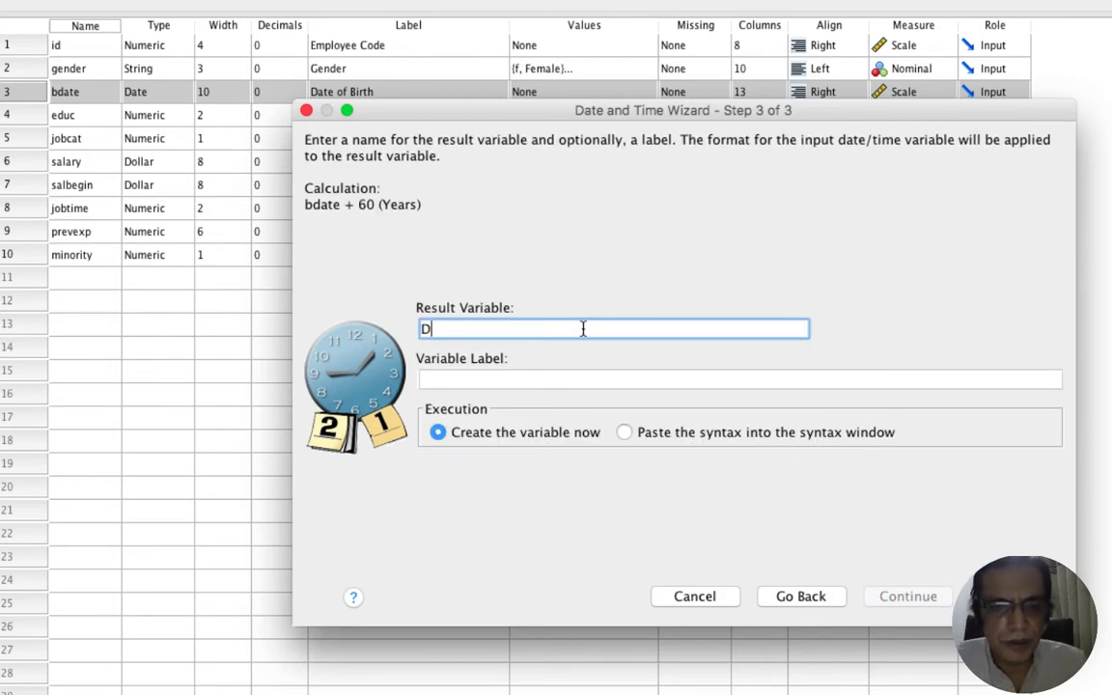
text(e_)
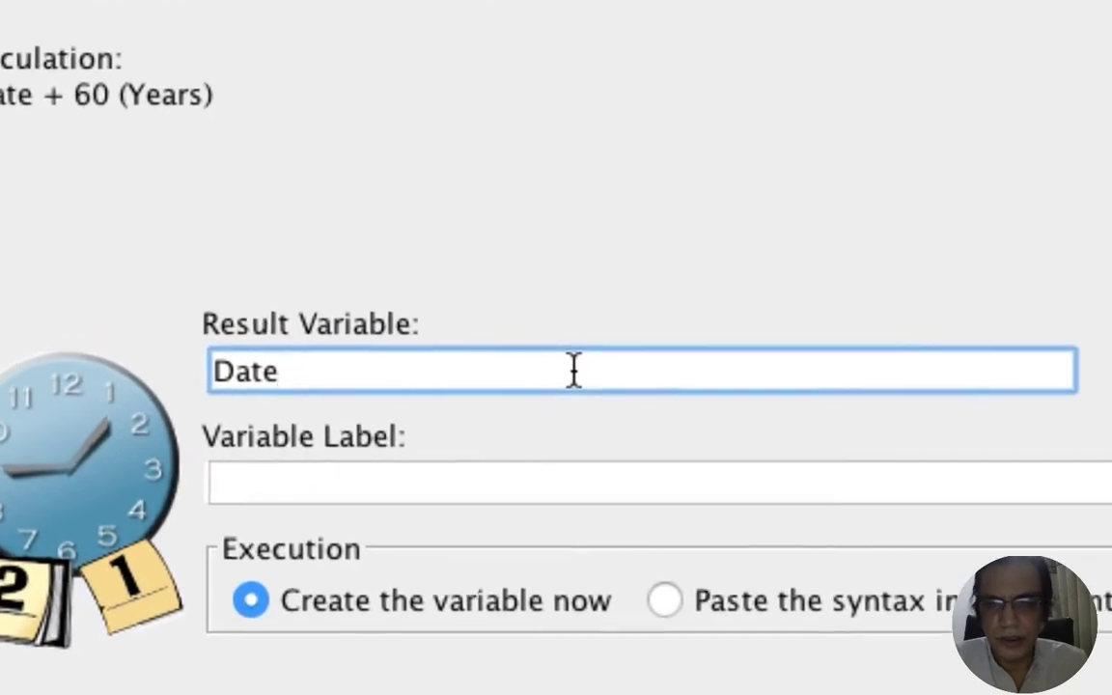
text(of)
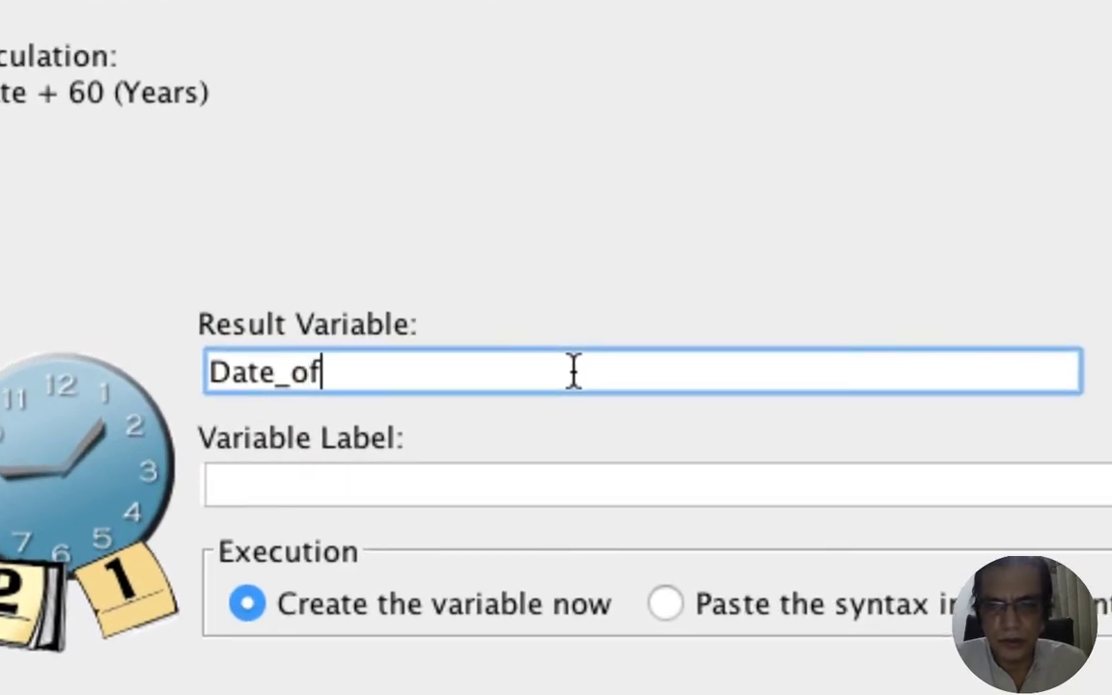
text(_Retireme)
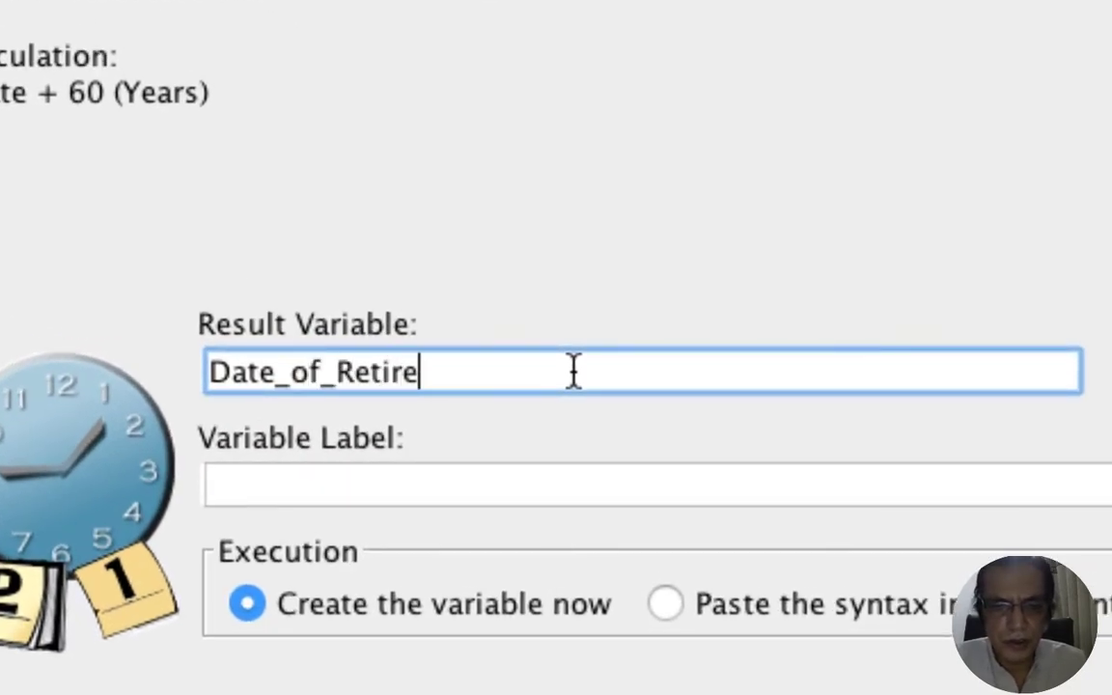
text(nt)
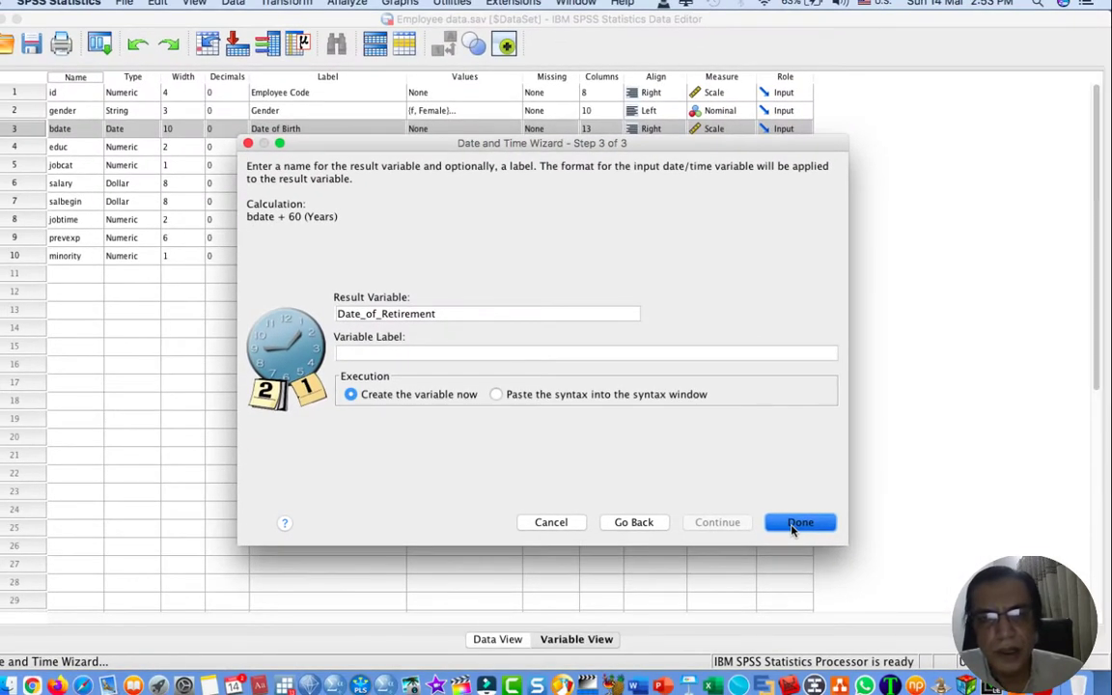
click(799, 523)
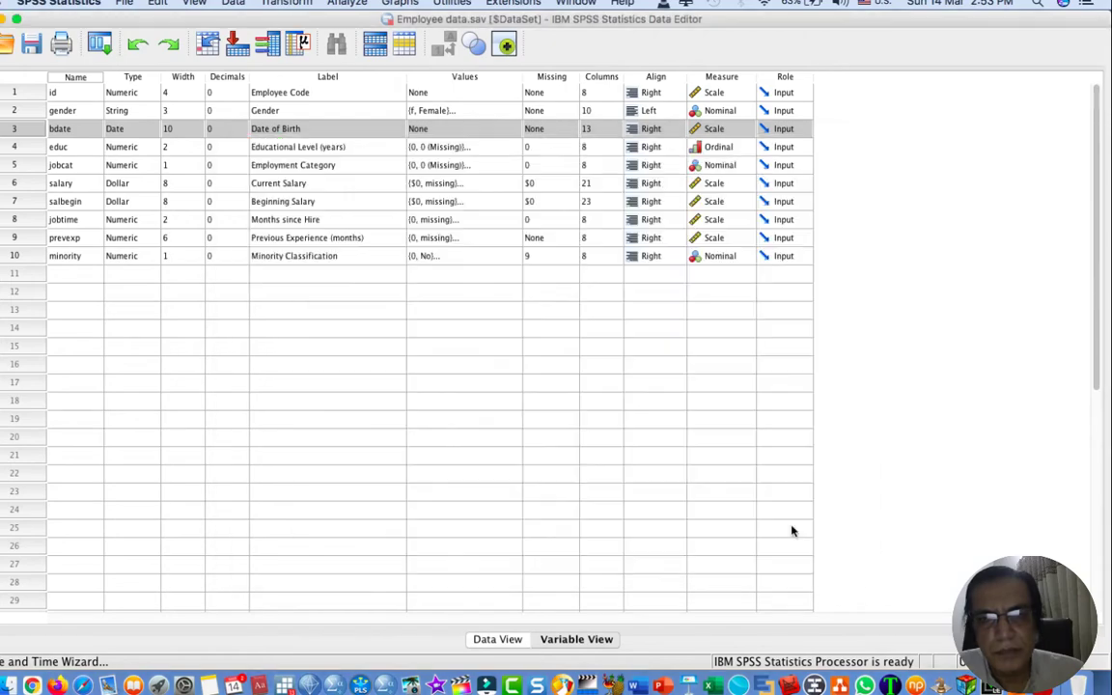
Show the data in Data View and widen the Date_of_Retirement column so its full name fits on one line
click(493, 639)
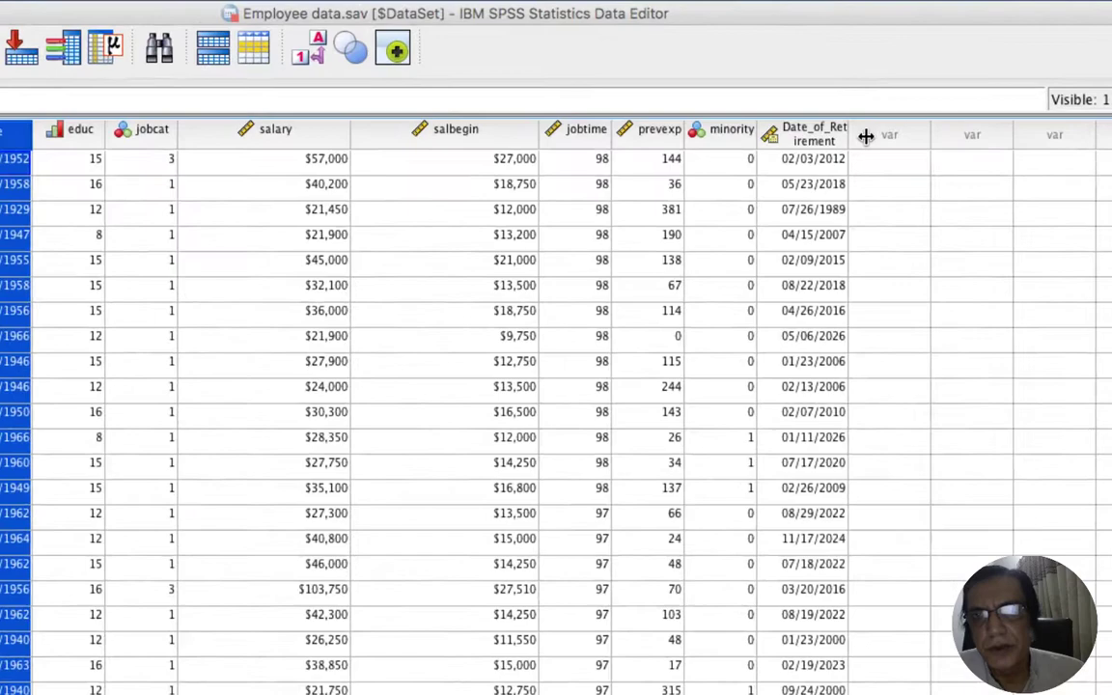
drag(866, 136, 935, 178)
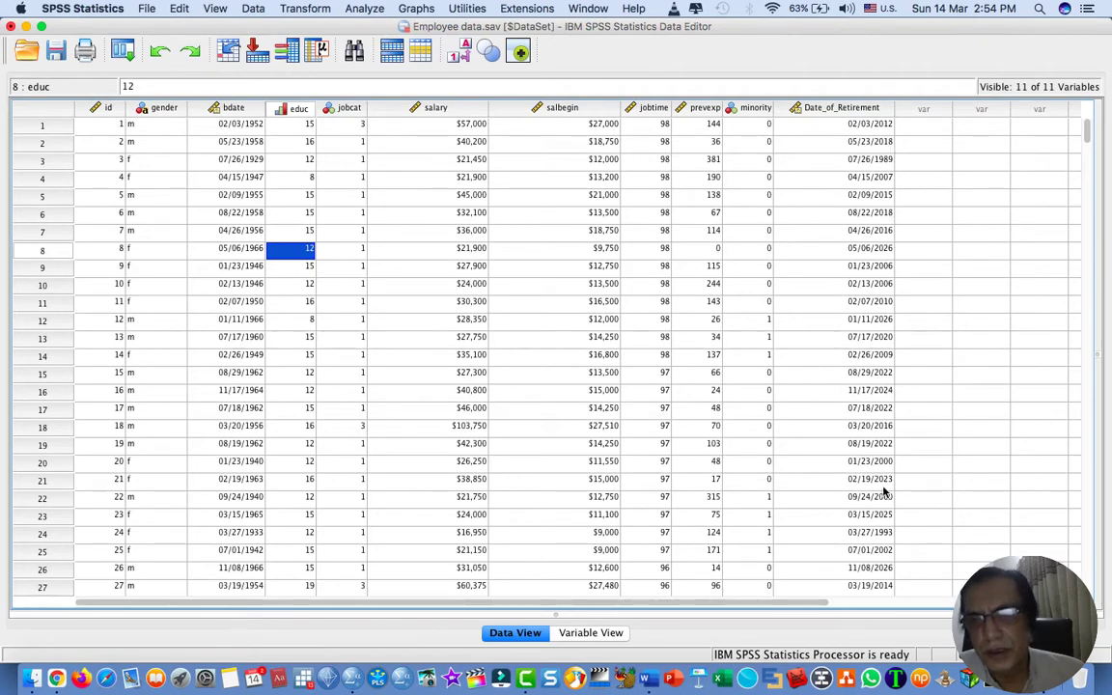
scroll(882, 493, down, 1)
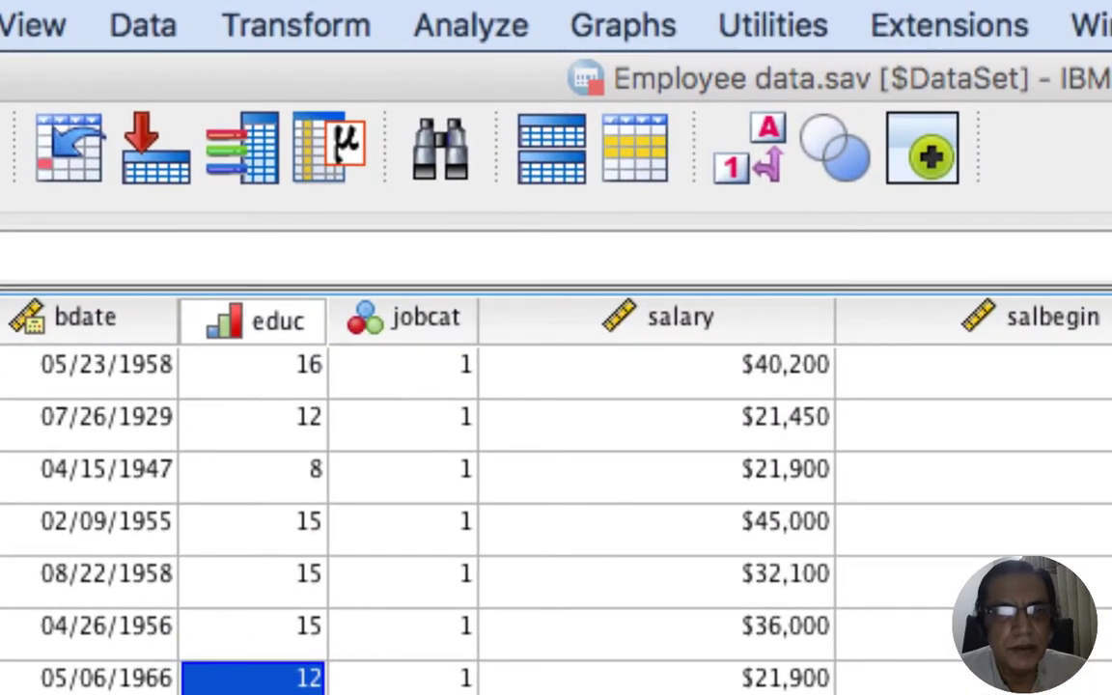
scroll(96, 314, up, 1)
Select the bdate column and start a Date and Time Wizard calculation that adds or subtracts a duration from a date
click(96, 313)
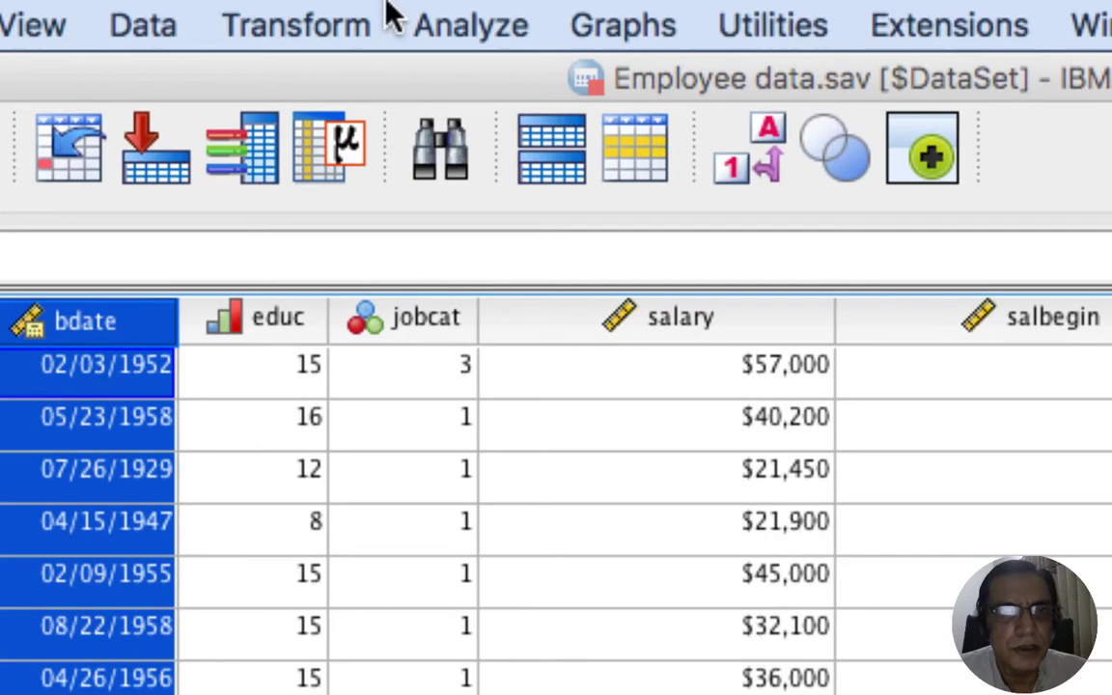
click(328, 24)
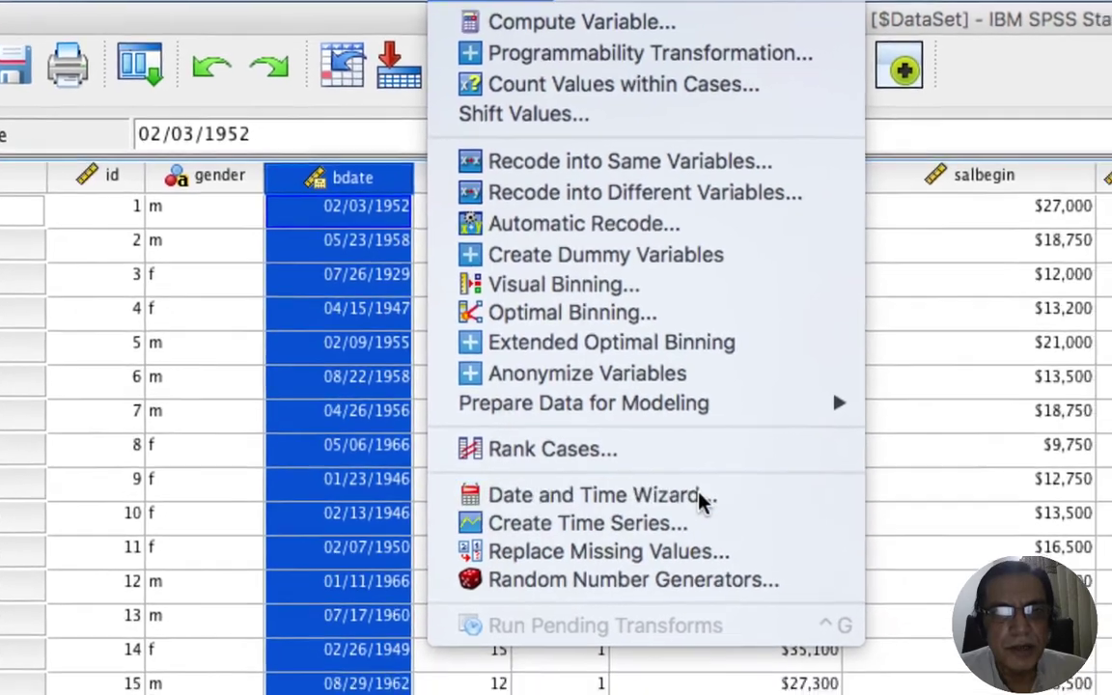
click(699, 497)
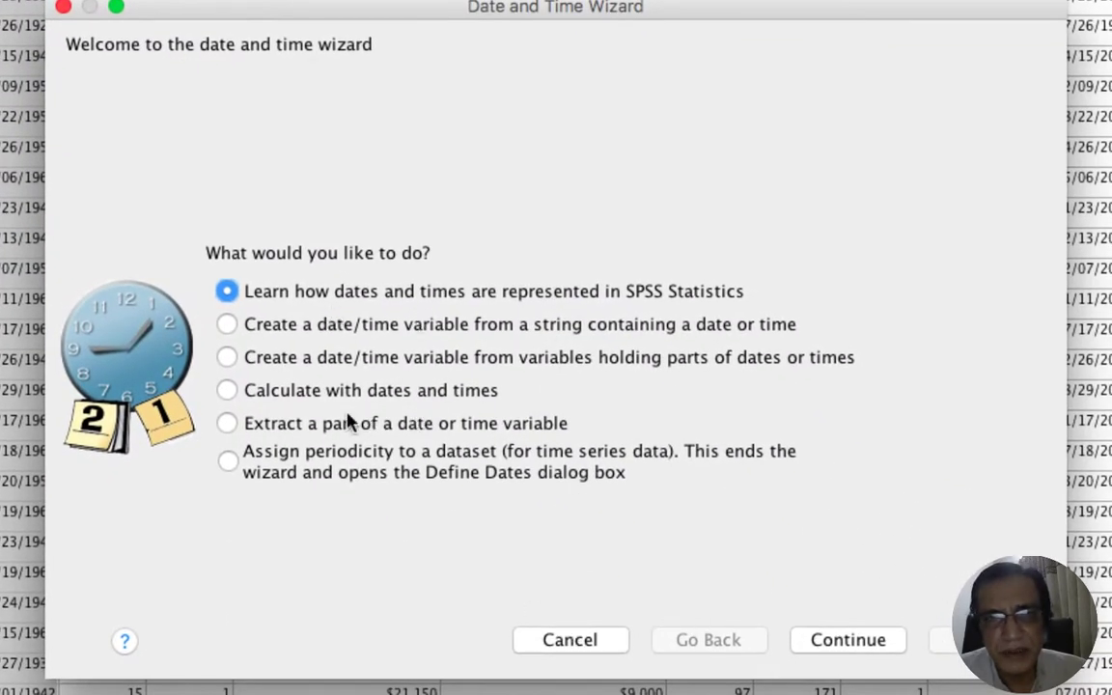
click(288, 393)
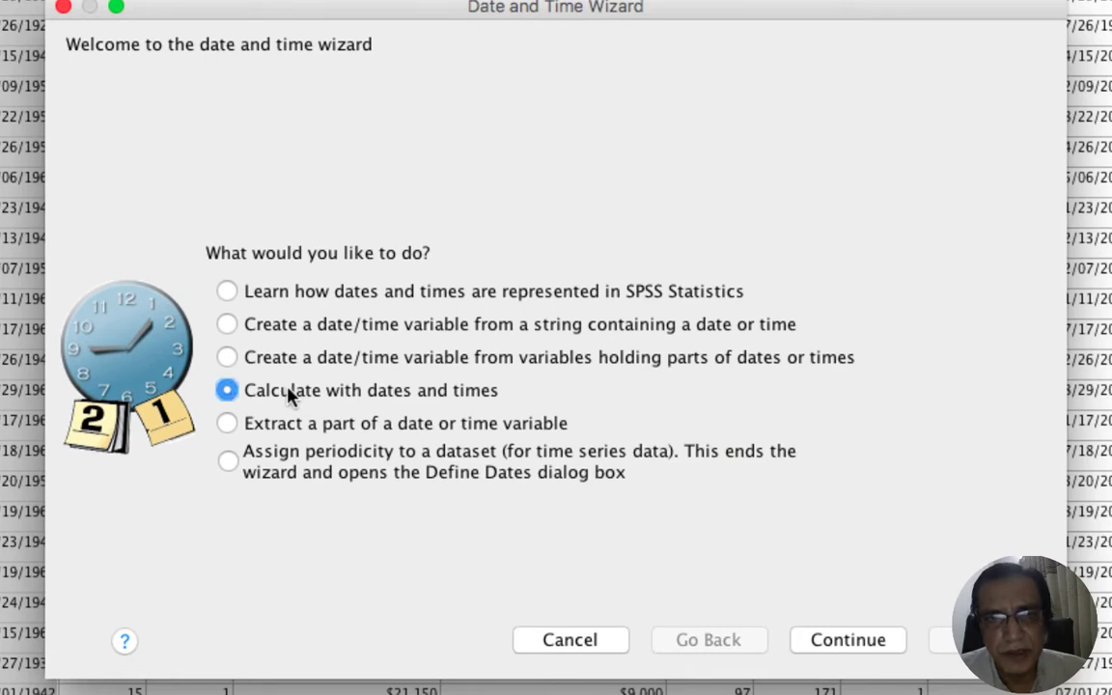
click(848, 642)
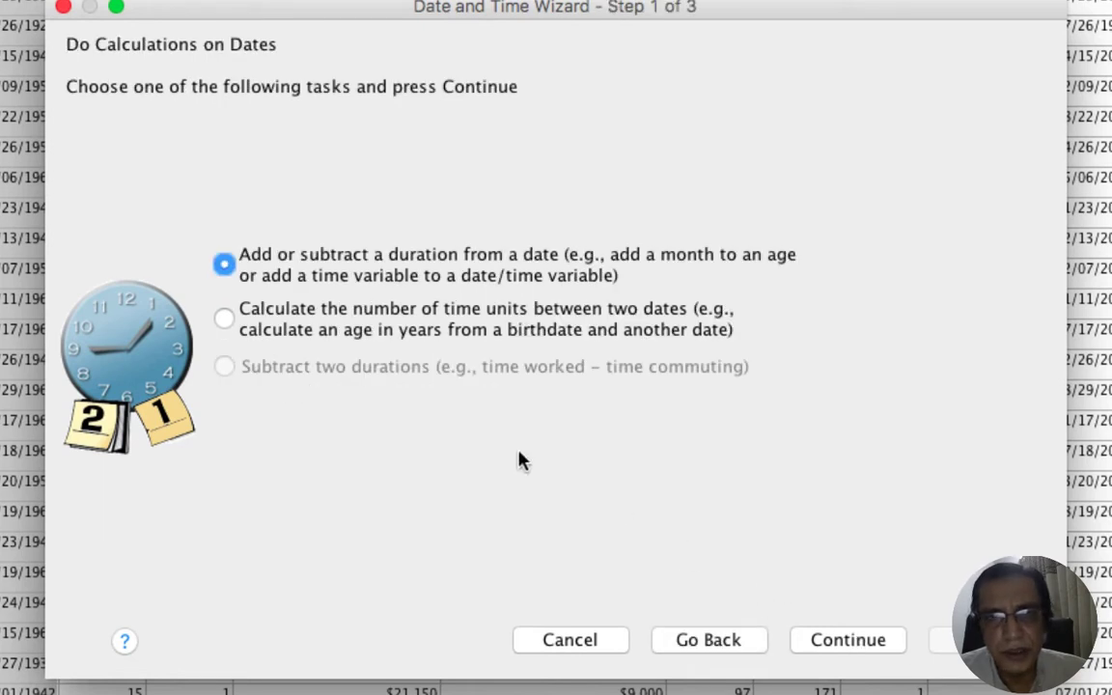
click(848, 642)
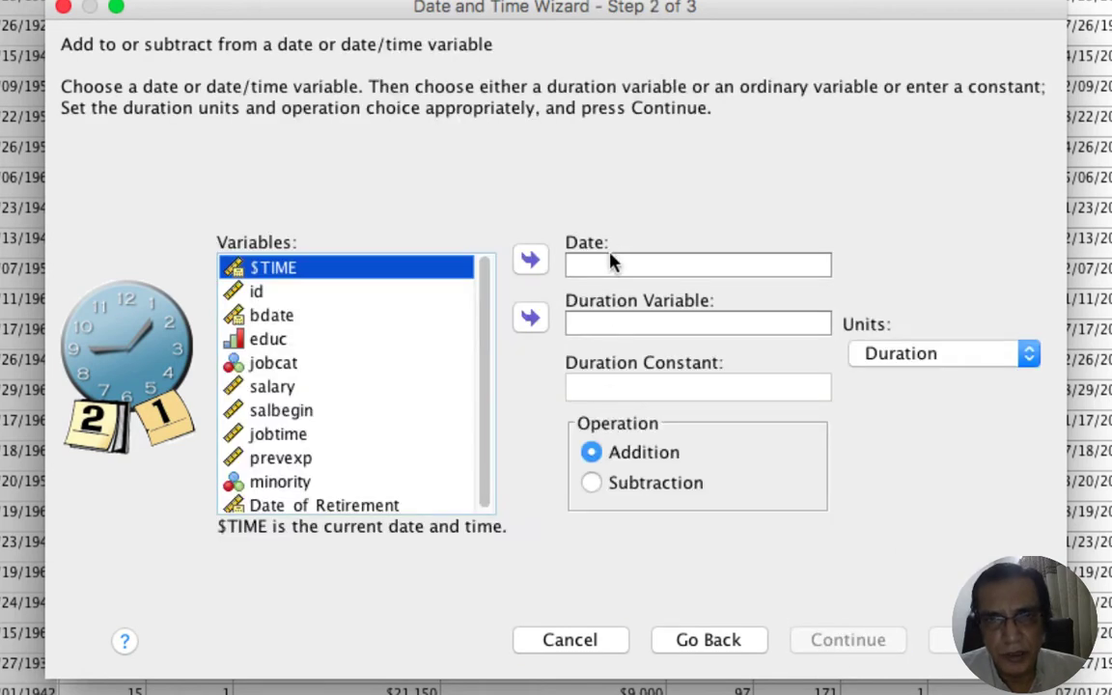
Use bdate as the date and add a duration constant of 60 with the units set to Years
click(246, 319)
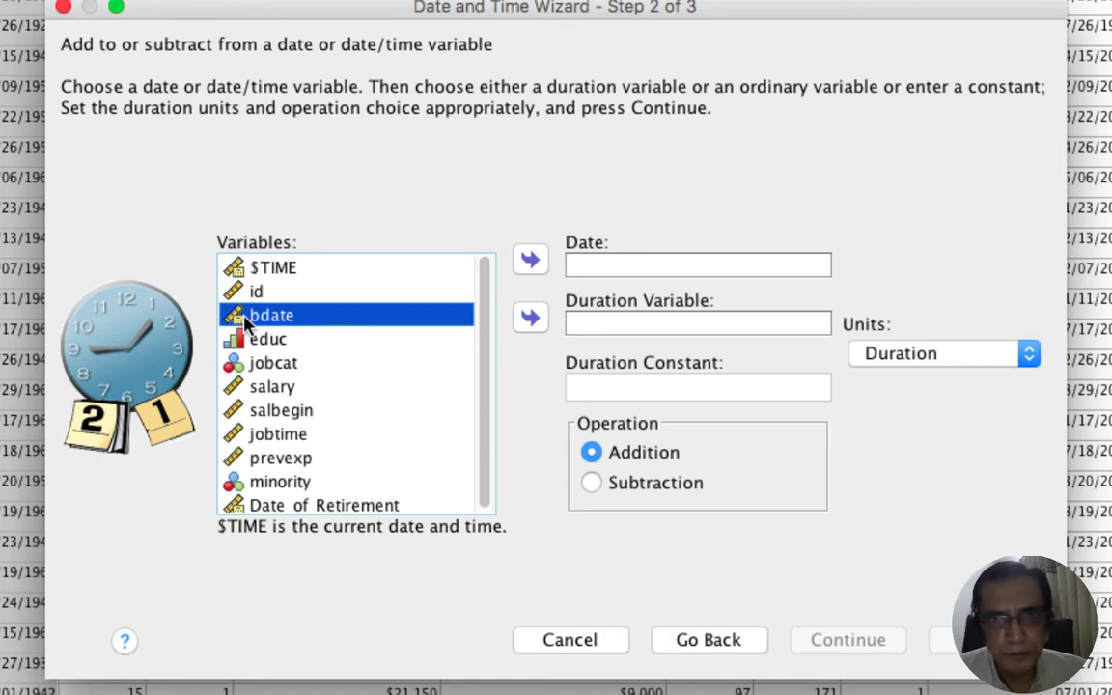
drag(247, 324, 582, 273)
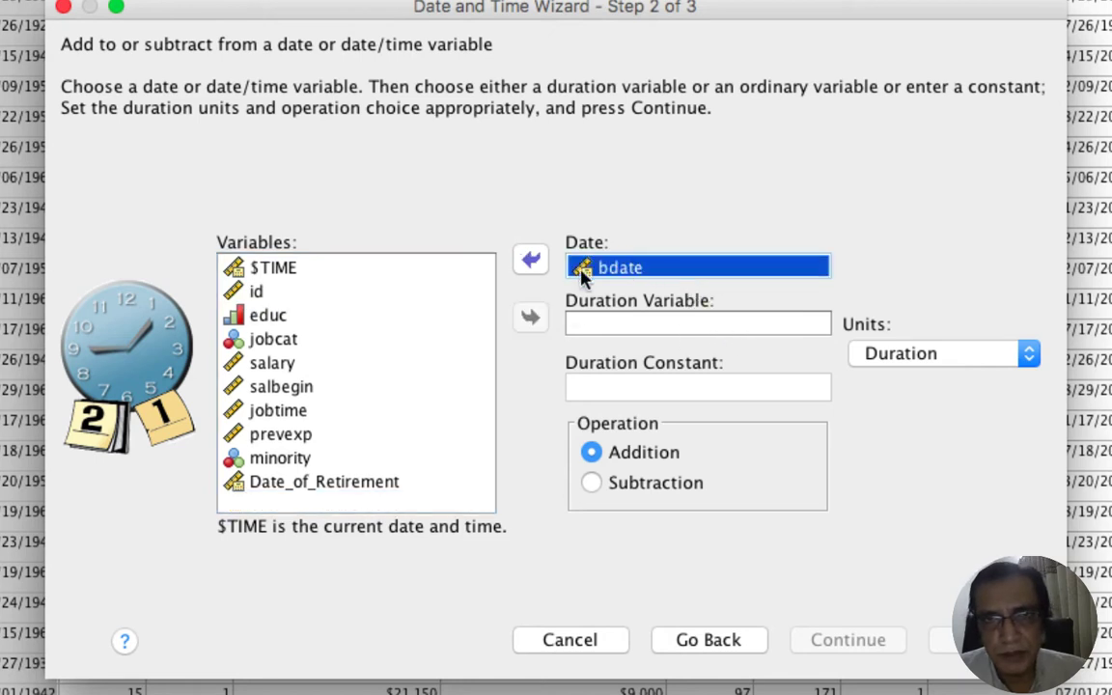
click(638, 390)
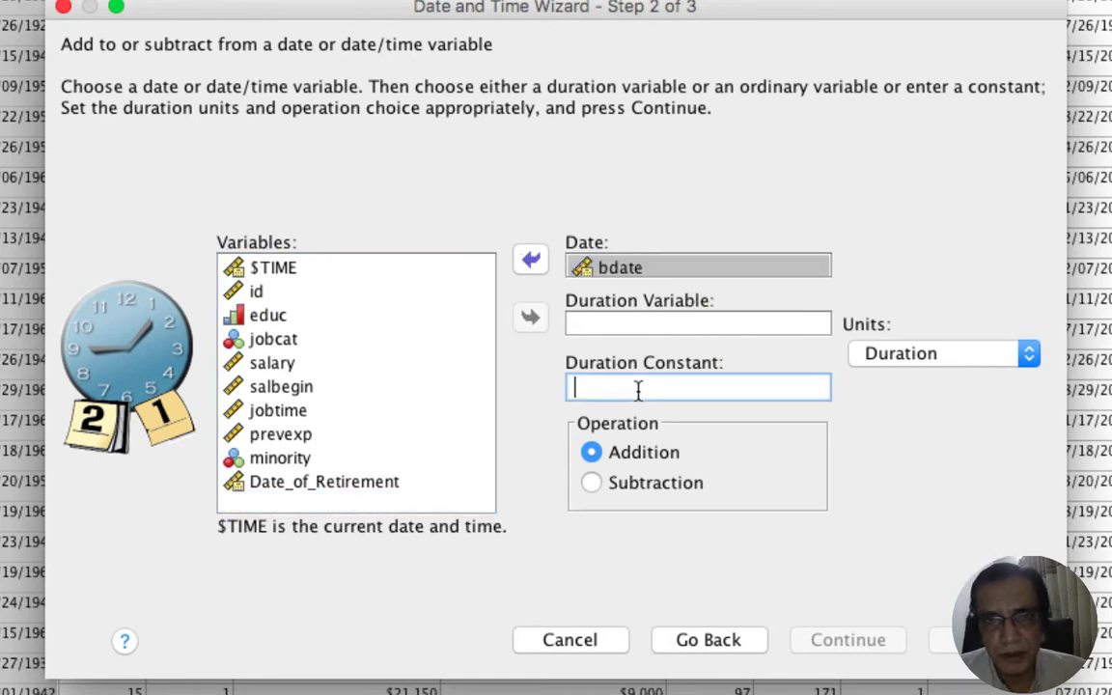
text(60)
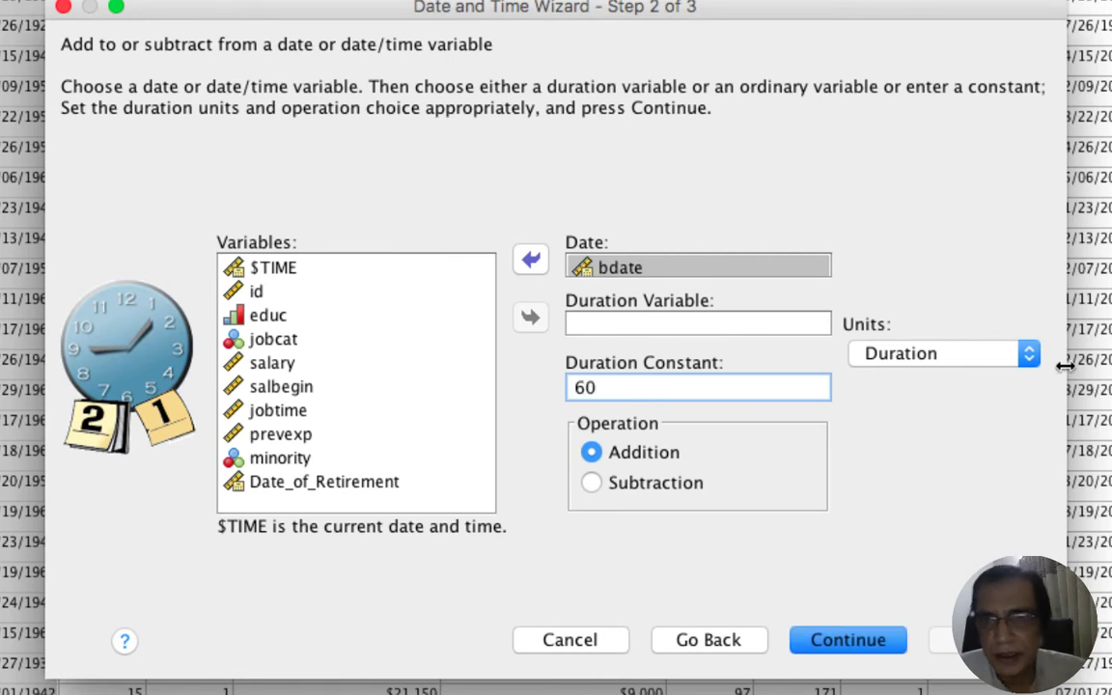
click(1017, 356)
click(1003, 400)
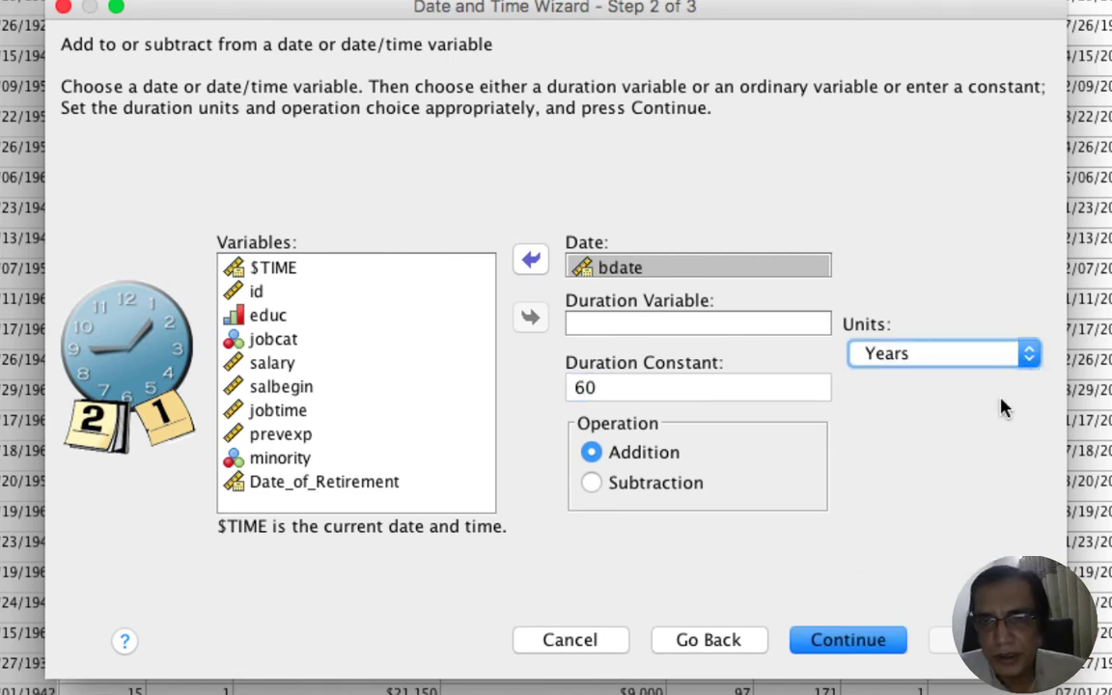
click(848, 642)
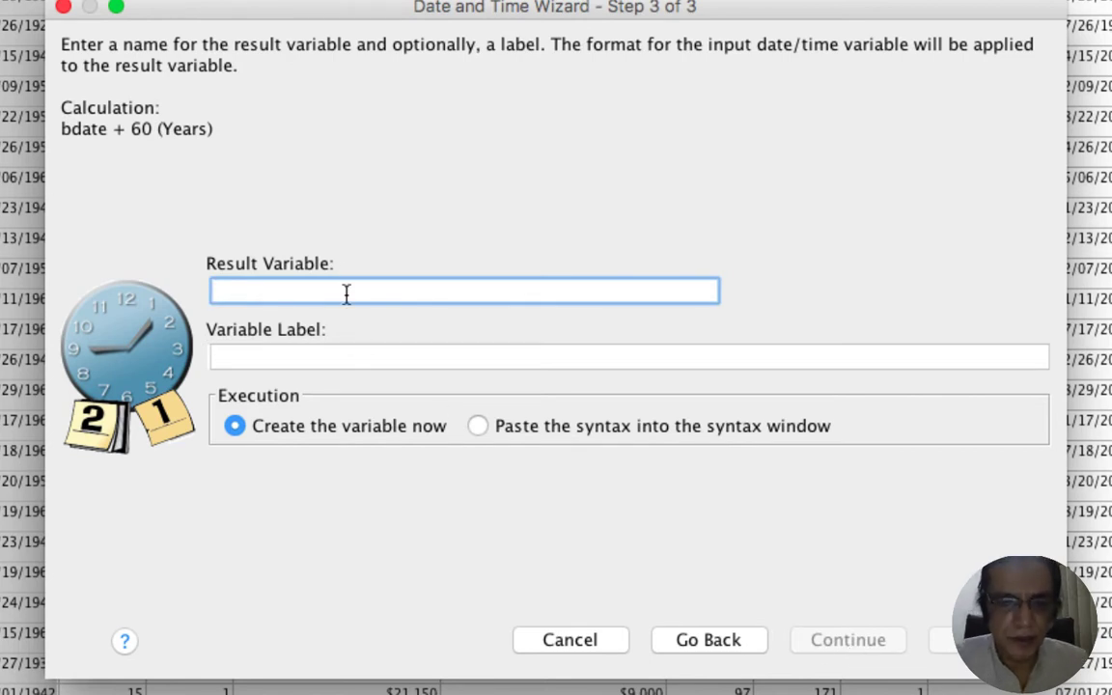
Name the second result variable Date_Retirement and create it in the dataset
text(Date)
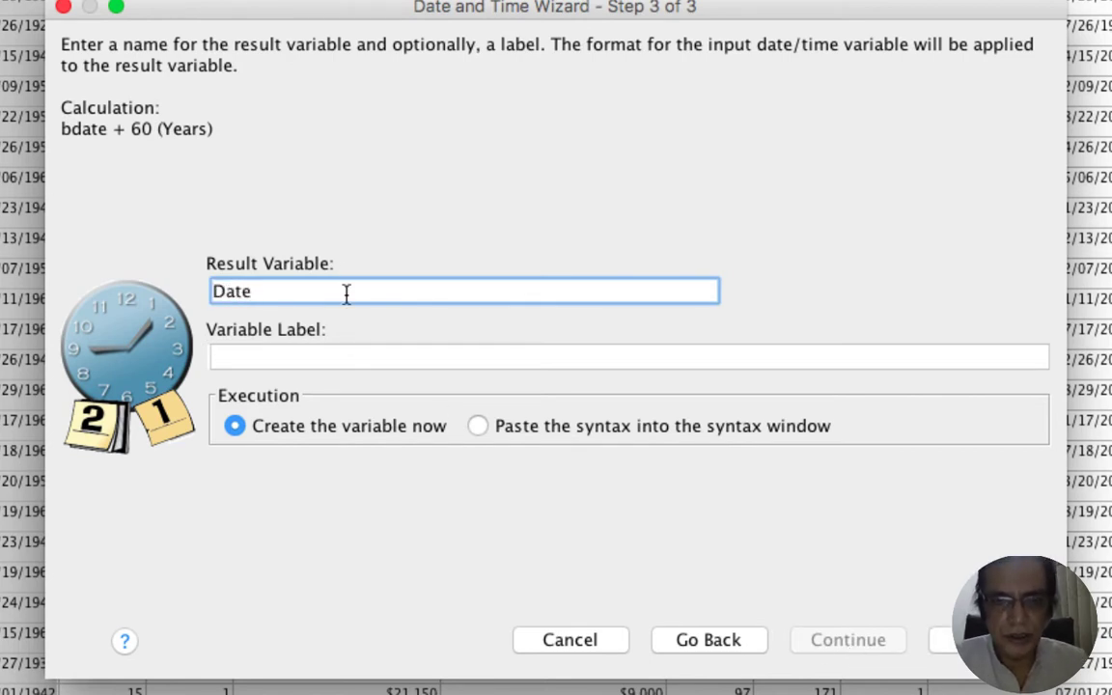
text(_Ret)
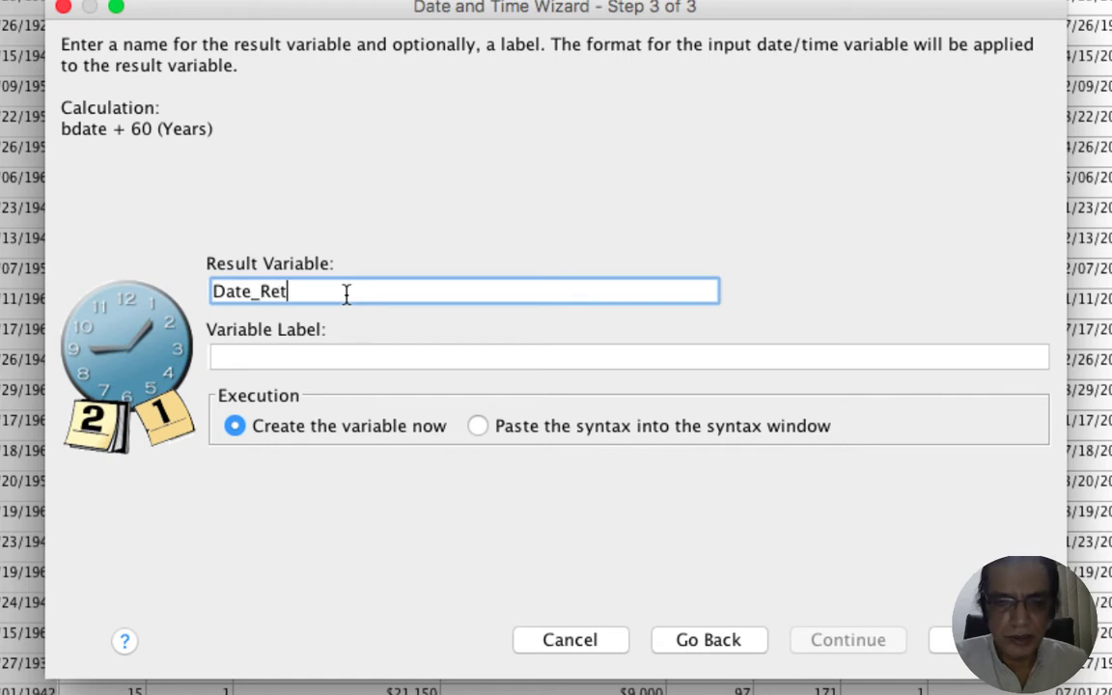
text(irement)
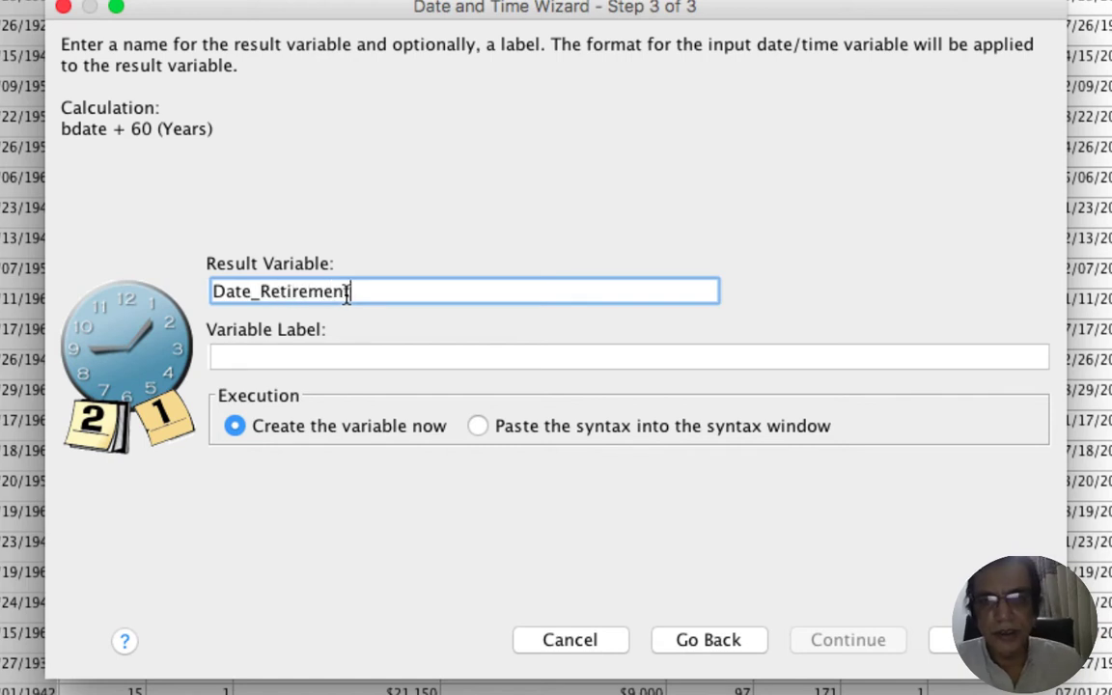
click(985, 640)
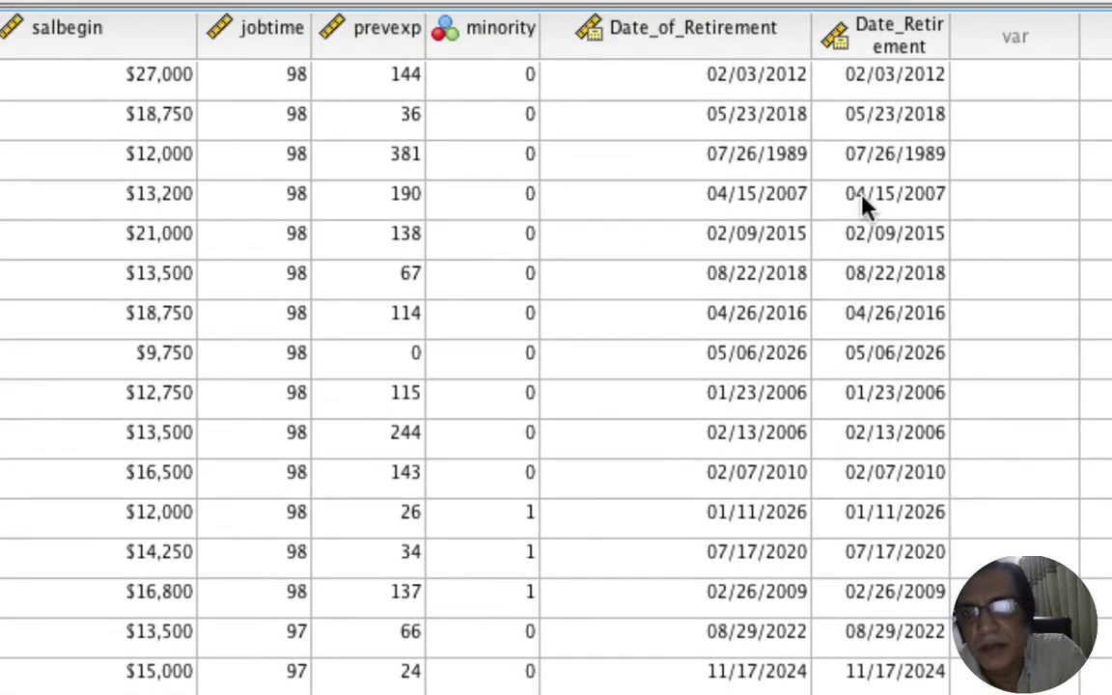
Widen the Date_Retirement column to fit its name and check its dates against Date_of_Retirement
drag(951, 33, 1093, 35)
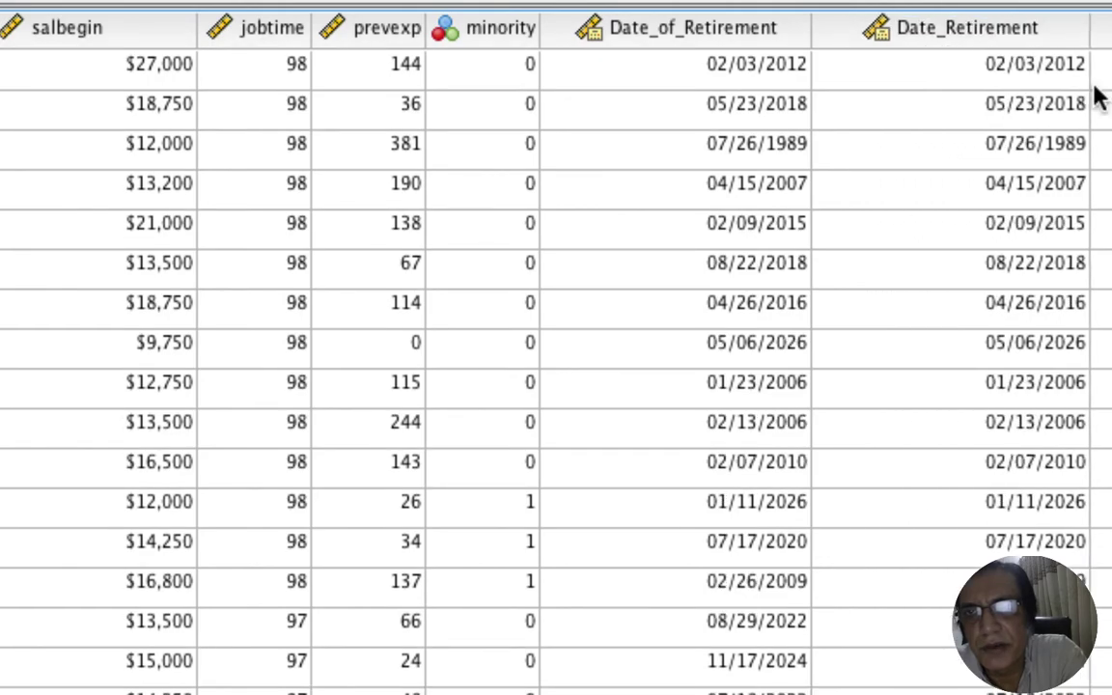
click(1060, 78)
click(1043, 352)
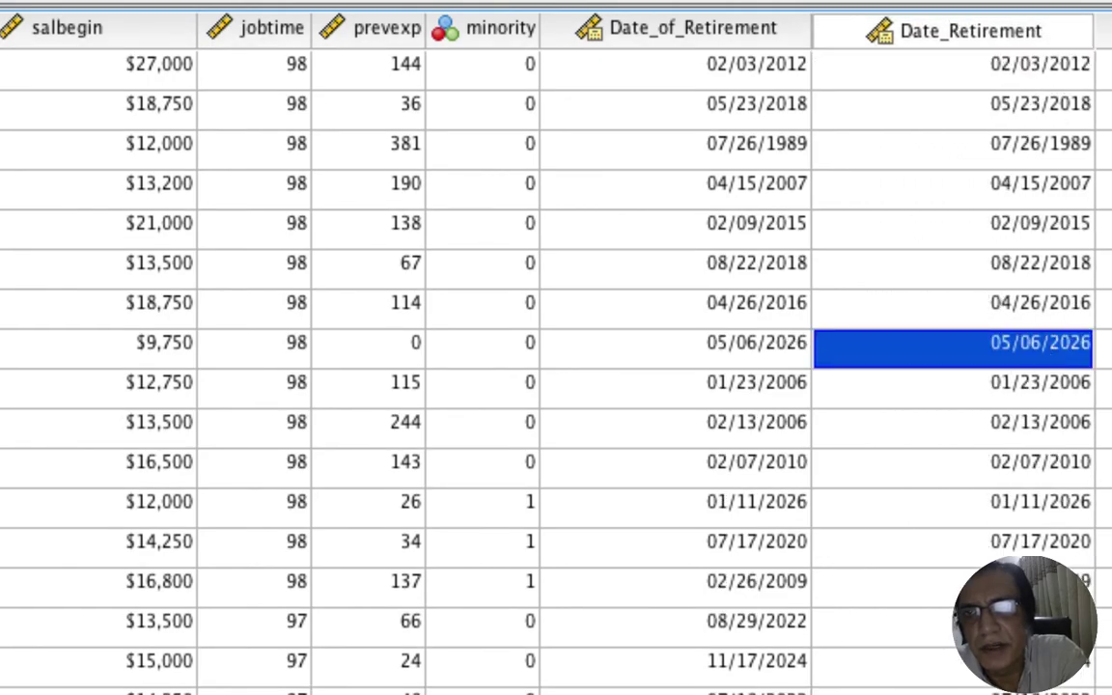
click(1043, 660)
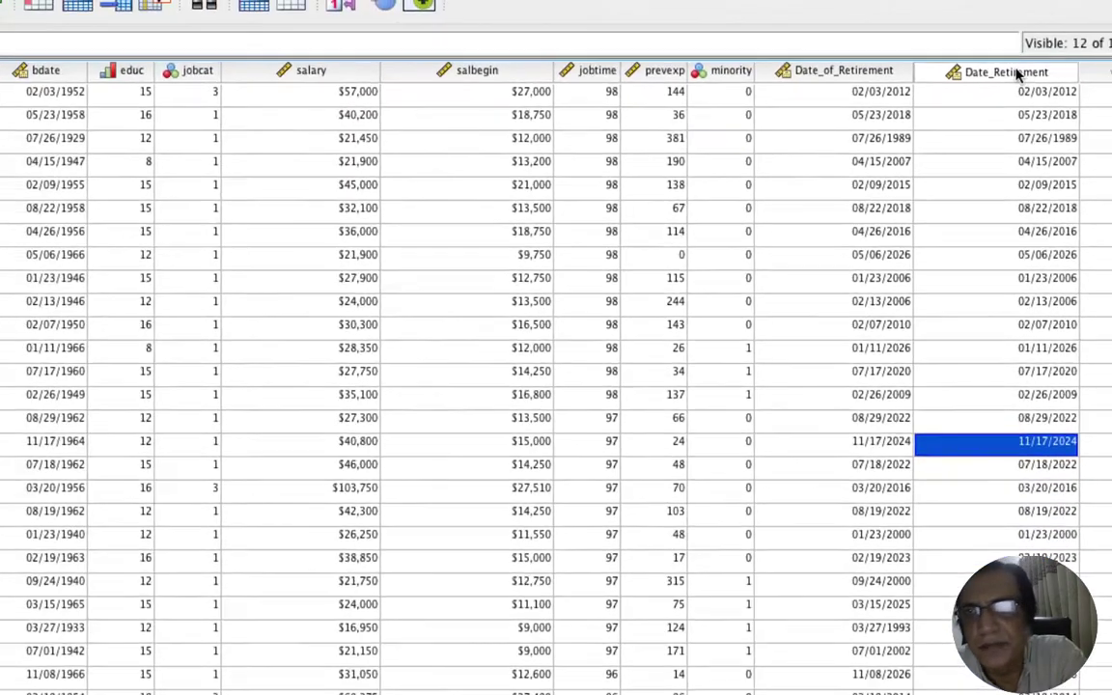
Move the Date_Retirement column directly after bdate and widen the bdate column
click(1017, 73)
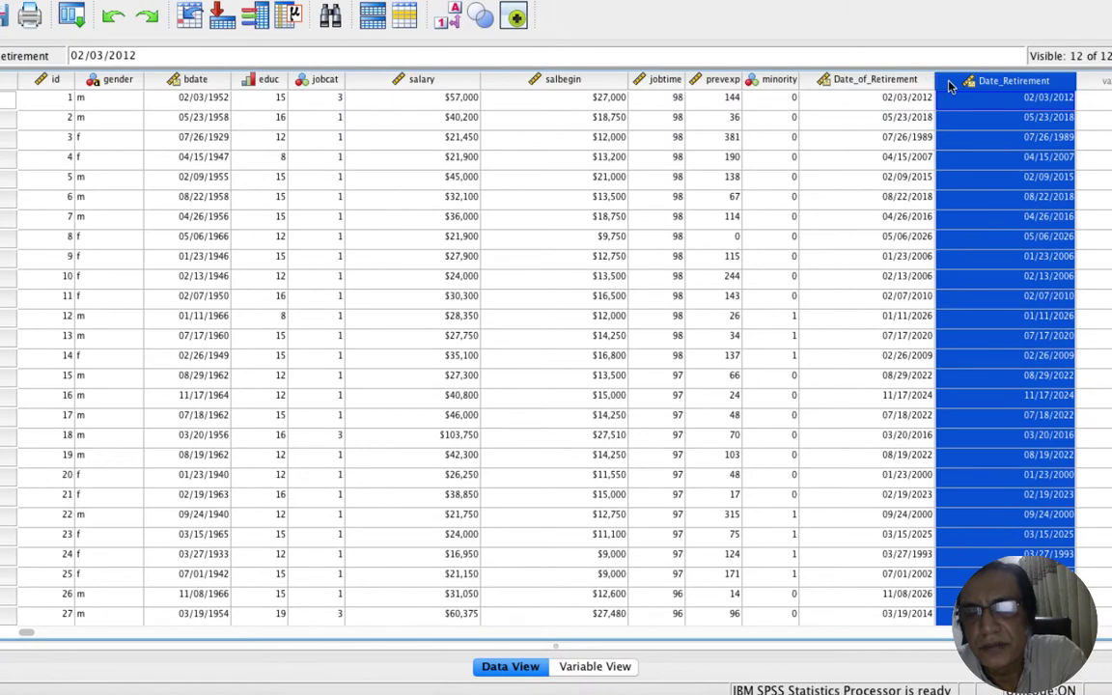
drag(951, 87, 191, 79)
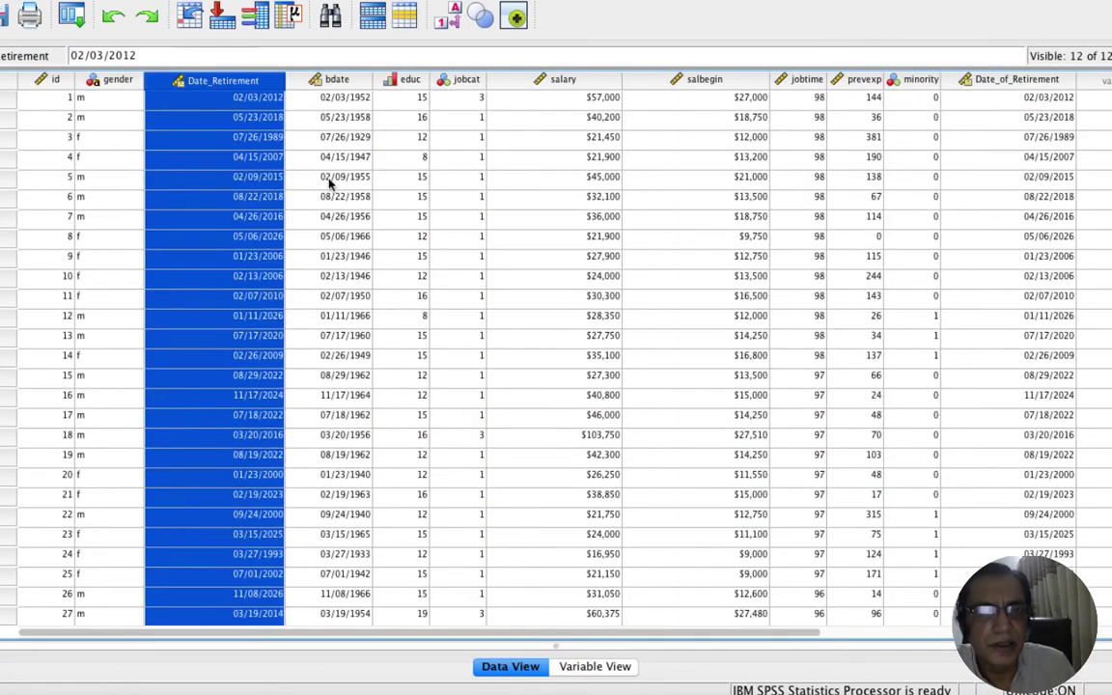
scroll(261, 212, down, 1)
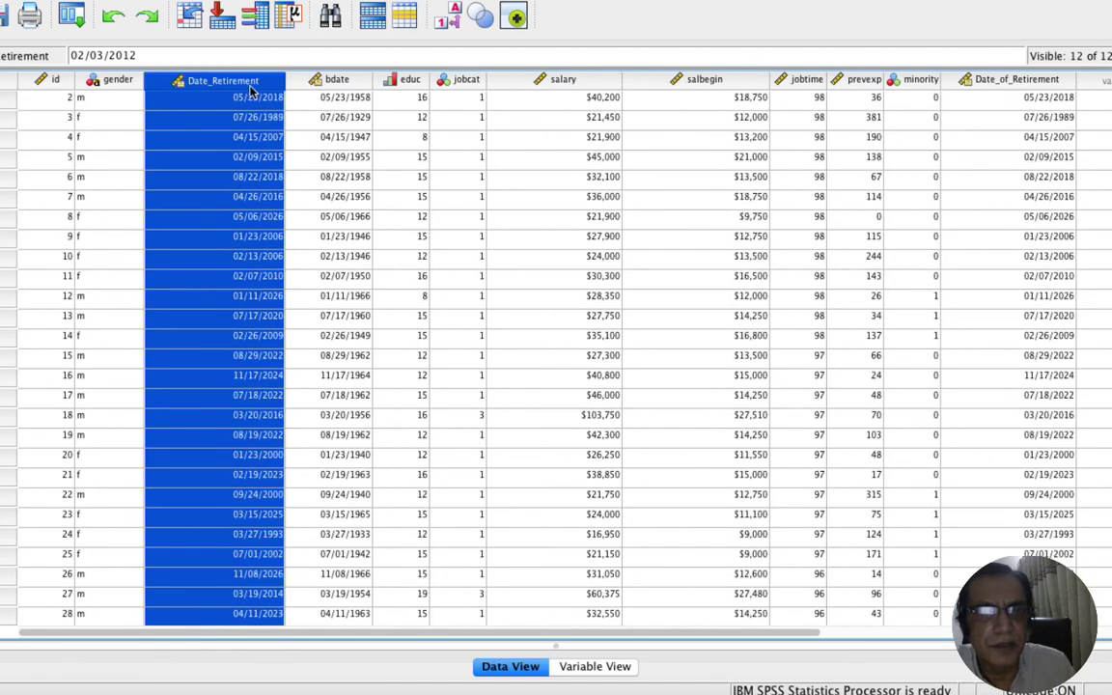
drag(250, 89, 381, 85)
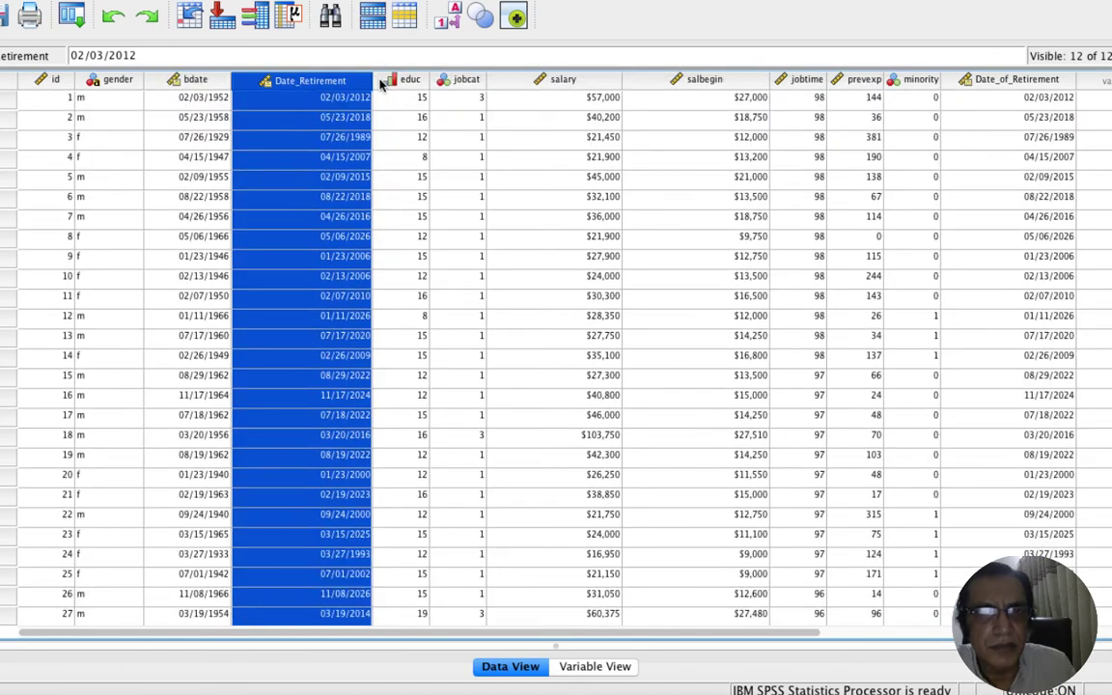
click(328, 157)
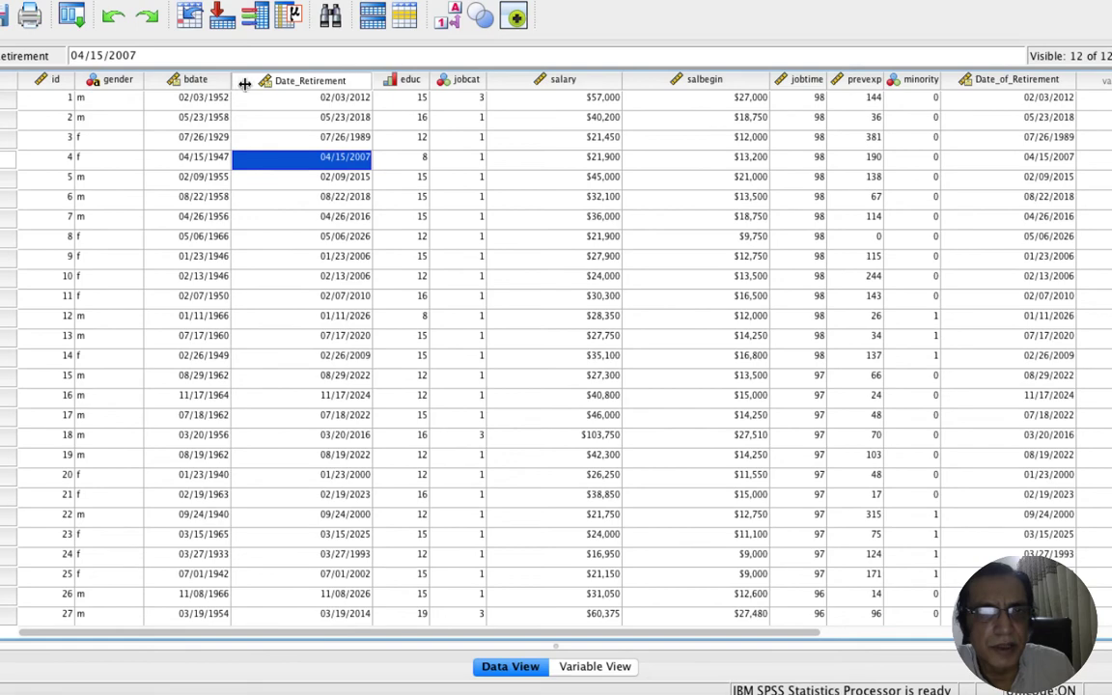
drag(244, 85, 293, 85)
click(360, 87)
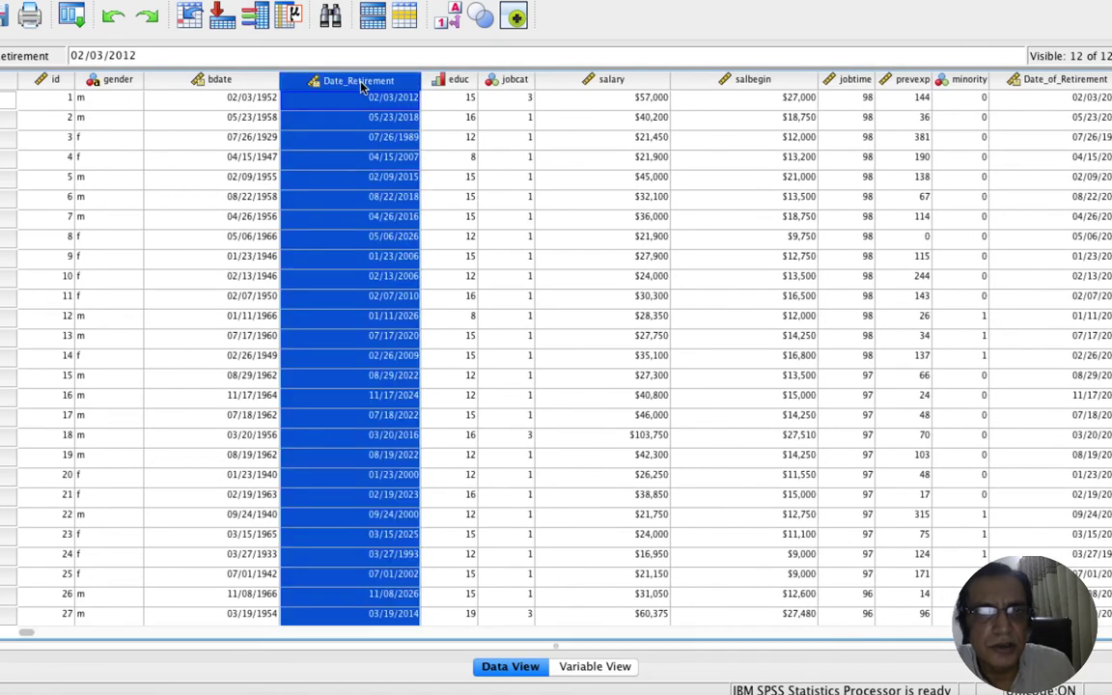
Move the Date_of_Retirement column between Date_Retirement and educ, and return to the bdate column for comparison
click(1055, 83)
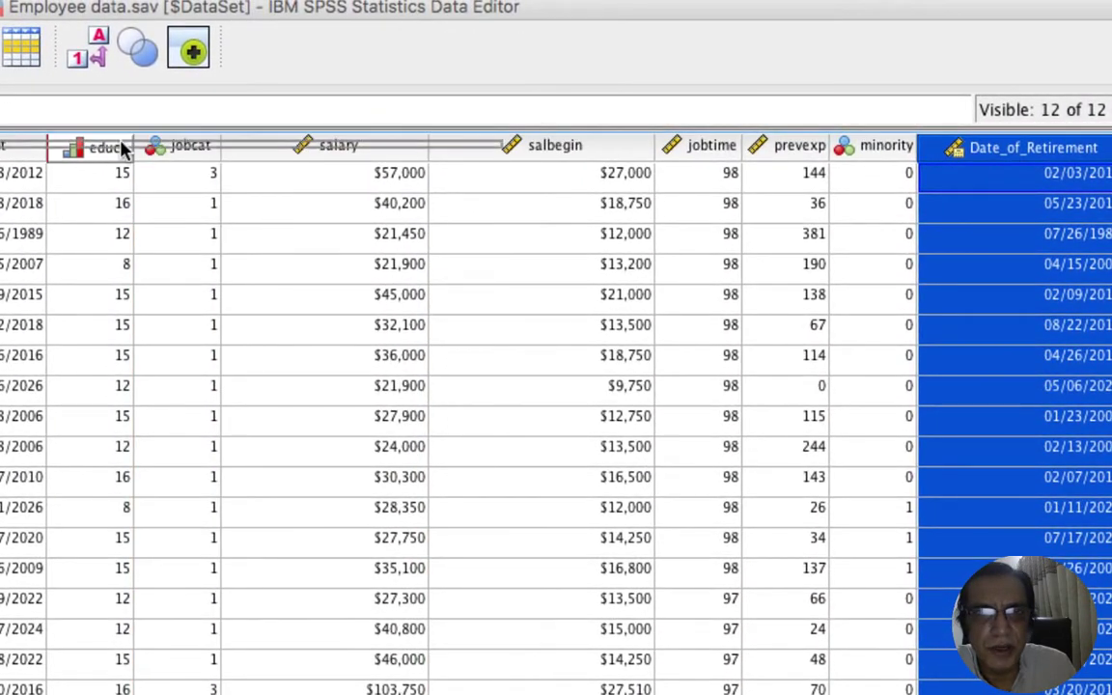
mouse_move(122, 147)
mouse_down()
mouse_move(97, 150)
mouse_move(105, 178)
mouse_move(104, 154)
mouse_up()
click(194, 300)
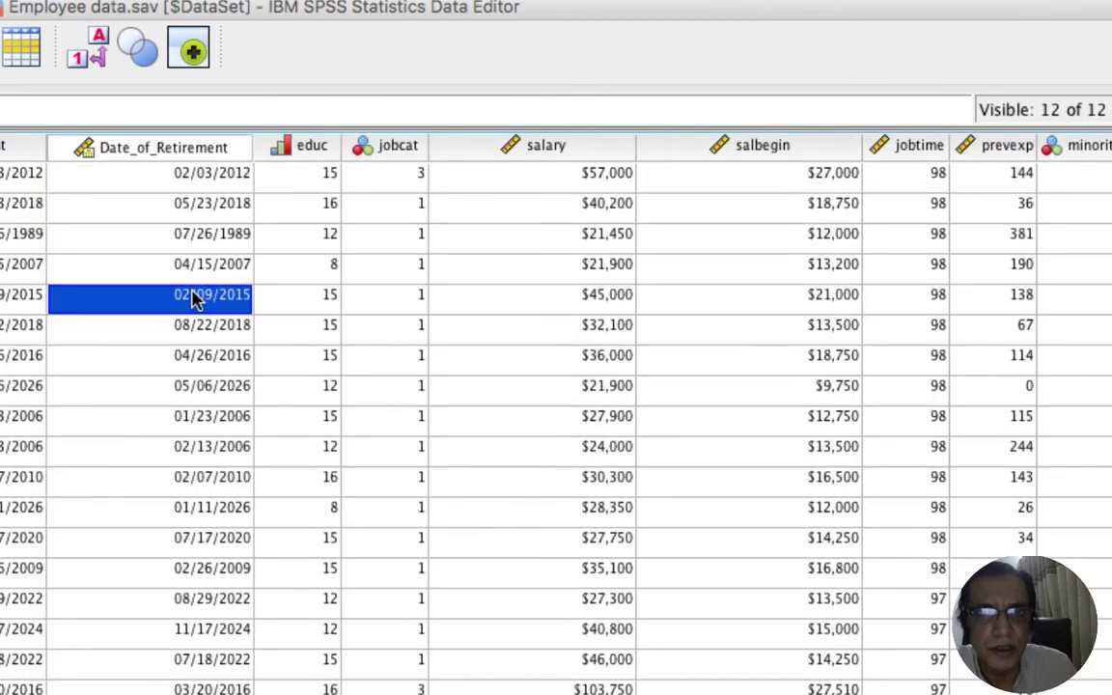
click(18, 147)
click(37, 144)
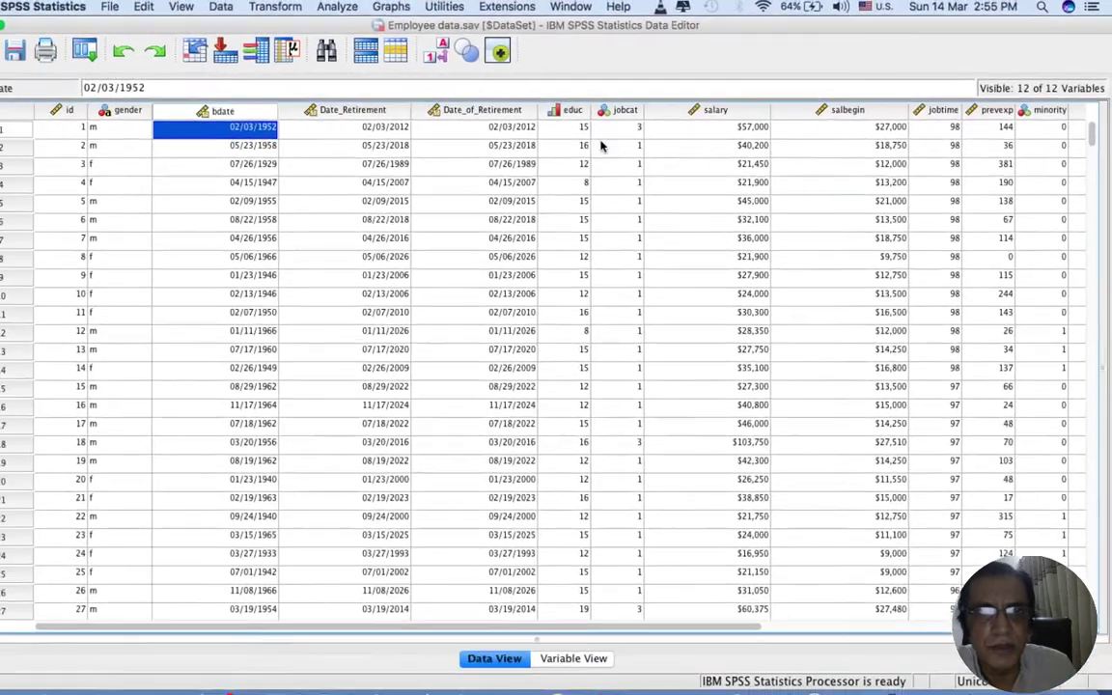